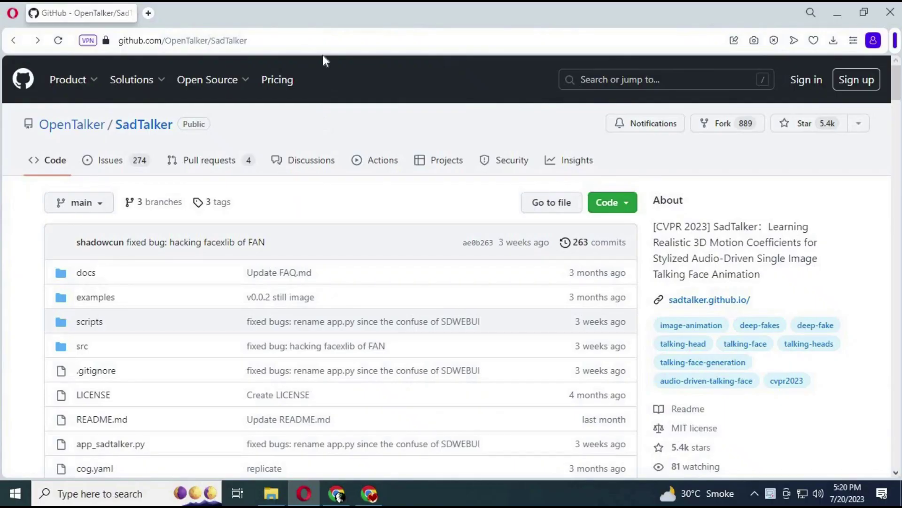
Read through the SadTalker repository page and its README down to the Windows installation instructions.
click(285, 41)
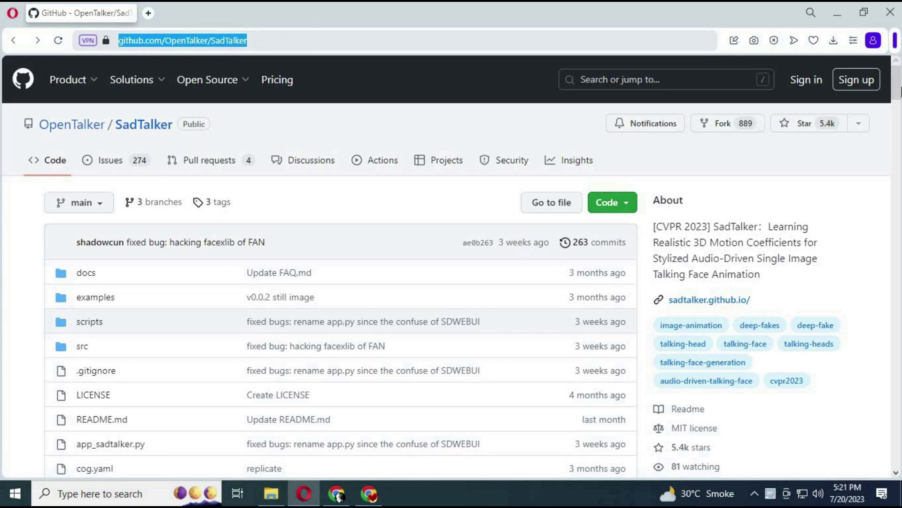
drag(896, 89, 897, 150)
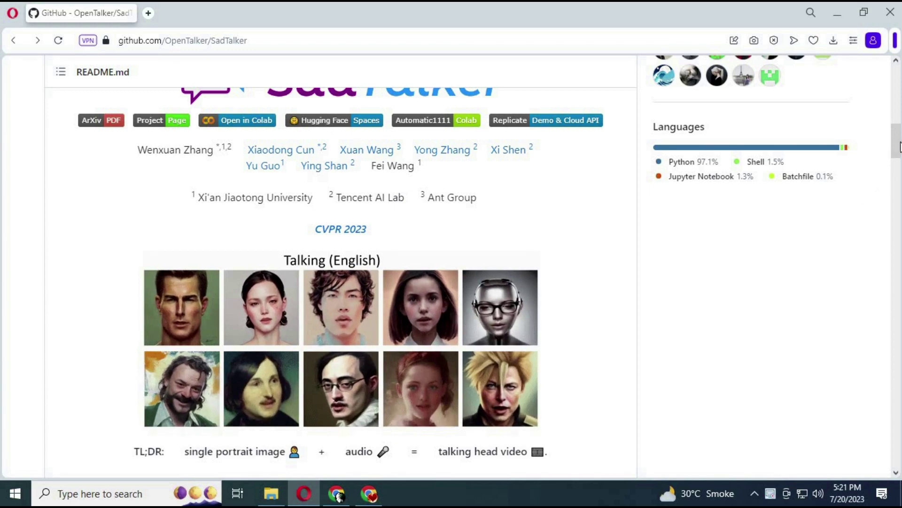
scroll(898, 141, down, 1)
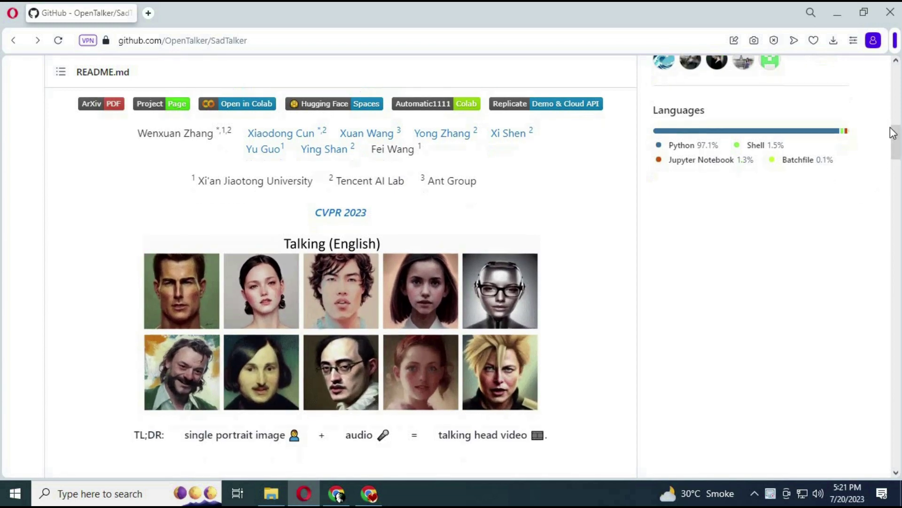
scroll(896, 177, down, 2)
scroll(897, 177, down, 12)
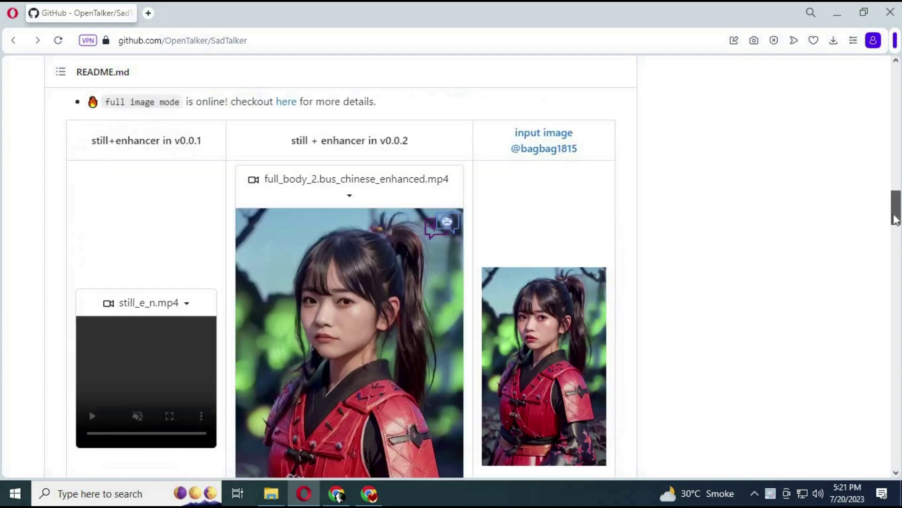
scroll(894, 257, down, 15)
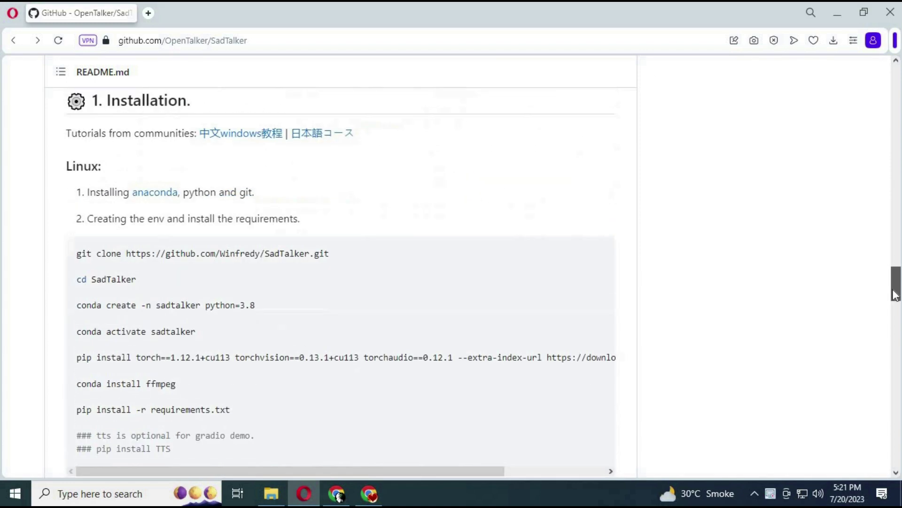
scroll(895, 277, up, 4)
drag(894, 278, 885, 310)
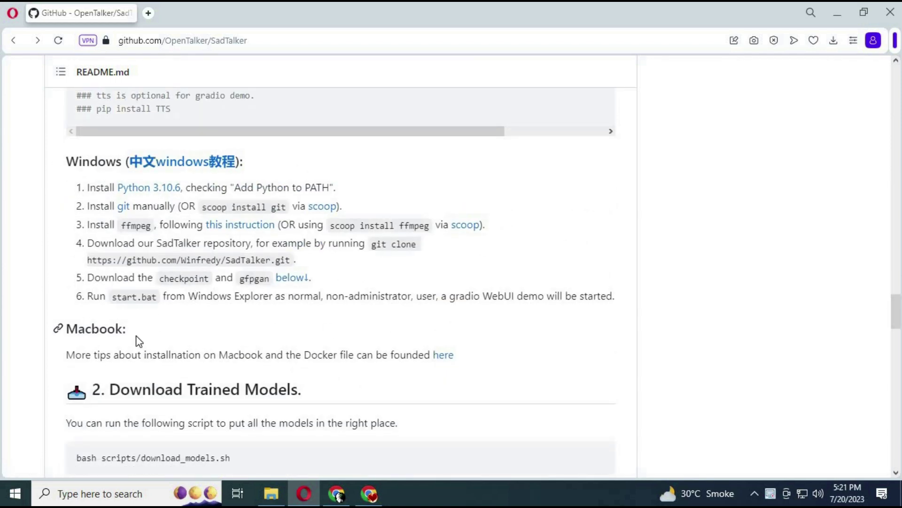
Open the SadTalker v0.0.2 rc release note and review its changes and list of assets.
drag(894, 315, 832, 128)
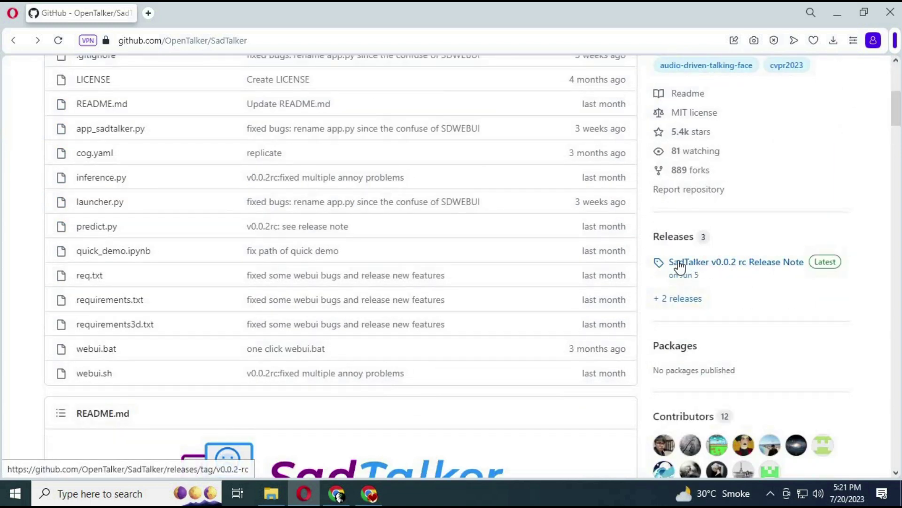
click(736, 264)
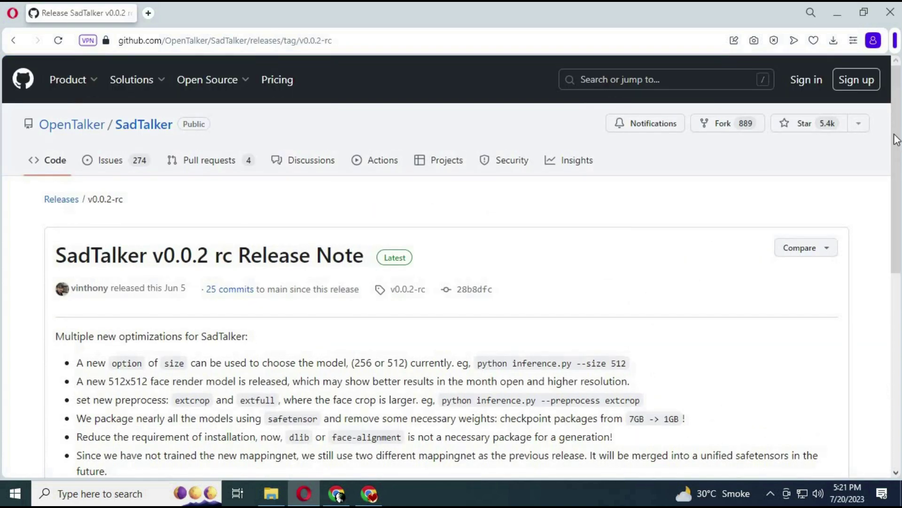
drag(897, 143, 899, 218)
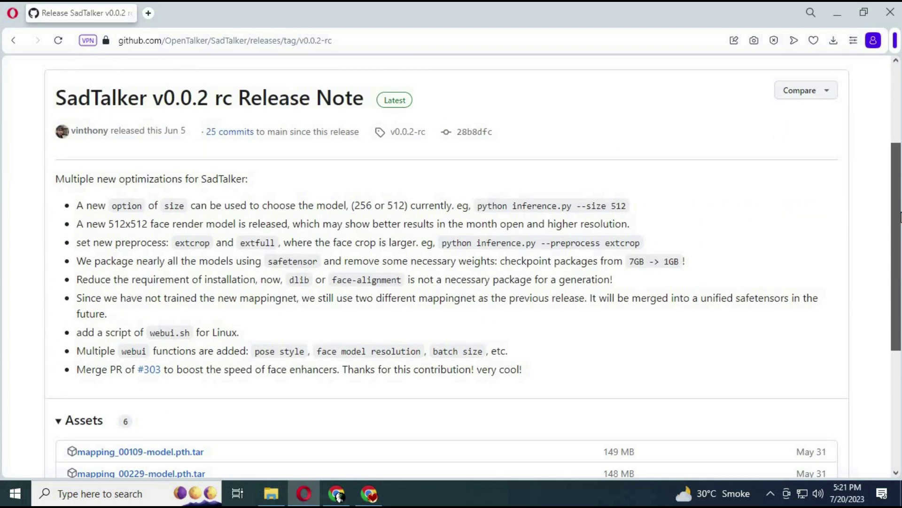
drag(899, 218, 899, 295)
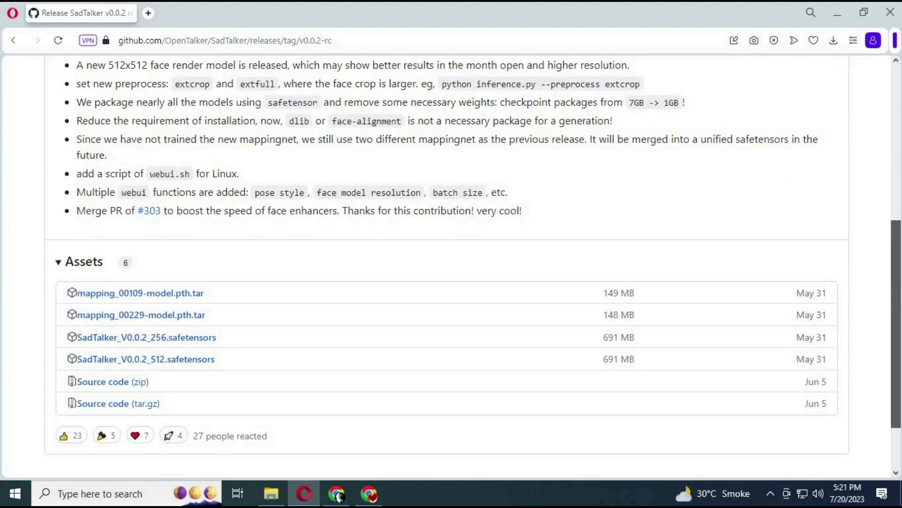
drag(900, 316, 900, 356)
Open the repository's full list of releases and look through the older release notes.
drag(890, 324, 878, 191)
key(alt+Left)
key(alt+Right)
scroll(897, 350, down, 10)
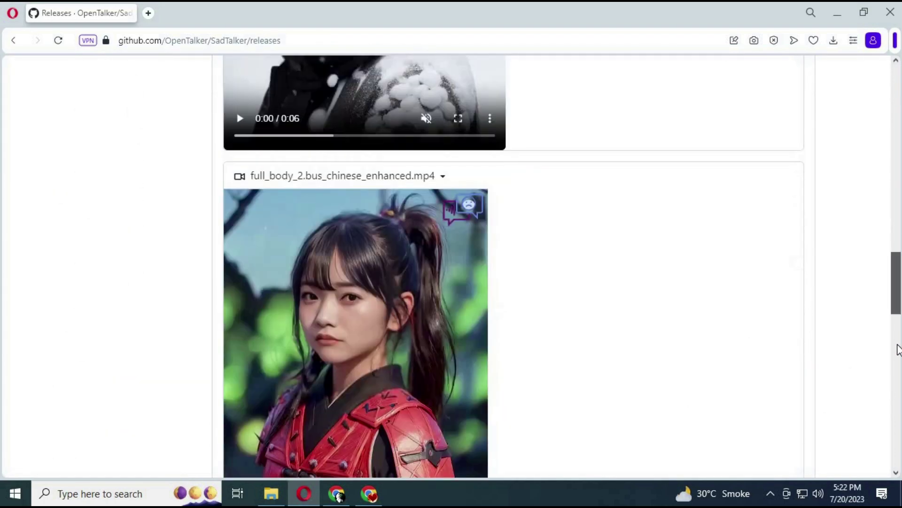
scroll(898, 350, down, 5)
scroll(293, 221, up, 15)
Download the v0.0.2 rc assets: the mapping models, the 256 and 512 safetensors files, and the zip and tar.gz source code.
scroll(294, 221, down, 4)
click(293, 218)
click(320, 235)
click(314, 260)
click(271, 282)
click(273, 305)
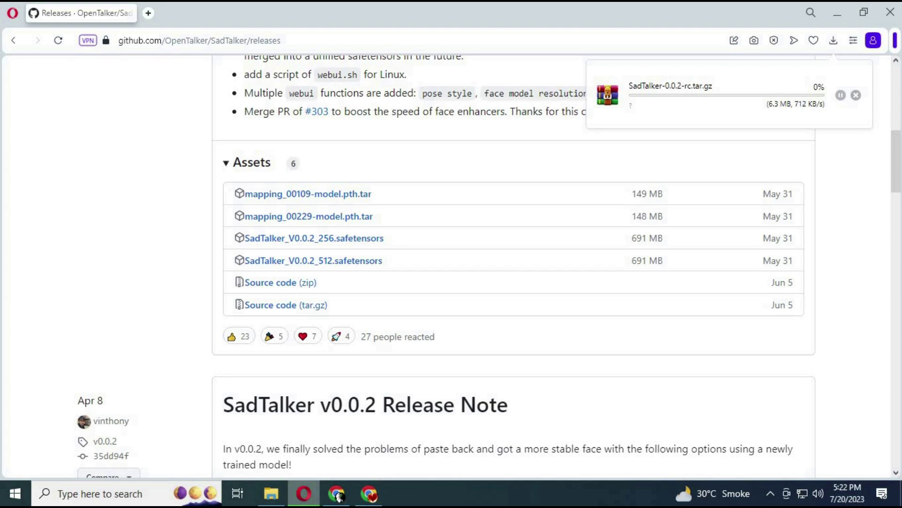
Return to the SadTalker repository's main page and download the main branch code as a ZIP.
scroll(153, 133, up, 10)
click(153, 133)
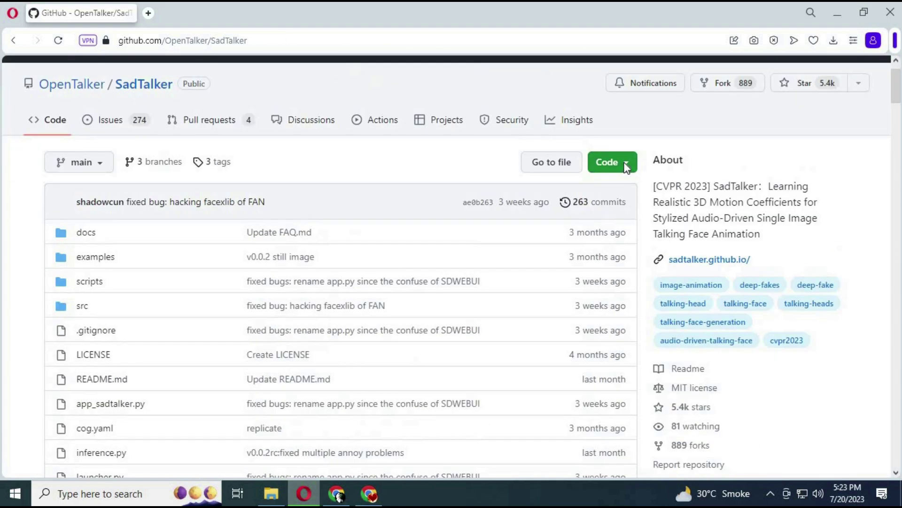
click(626, 163)
click(429, 373)
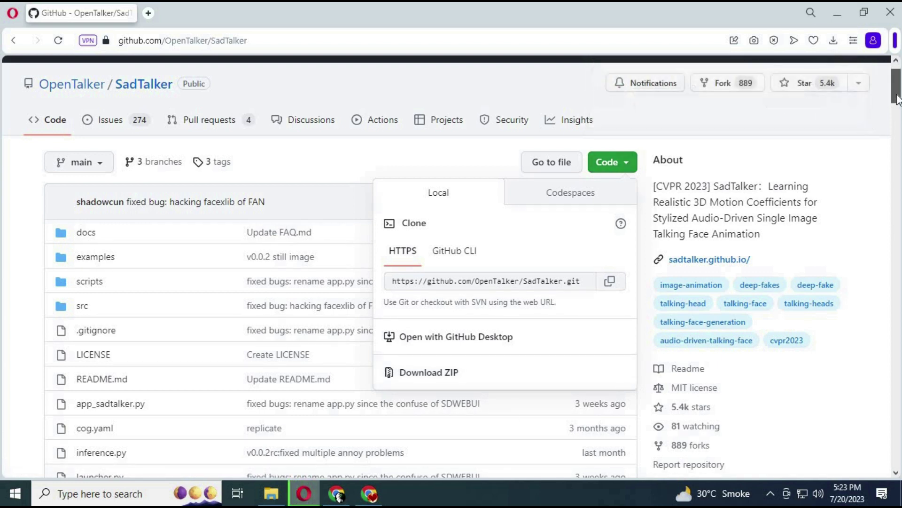
Review the README's Windows installation prerequisites: Python 3.10.6, git and ffmpeg.
scroll(897, 202, down, 10)
scroll(897, 201, down, 20)
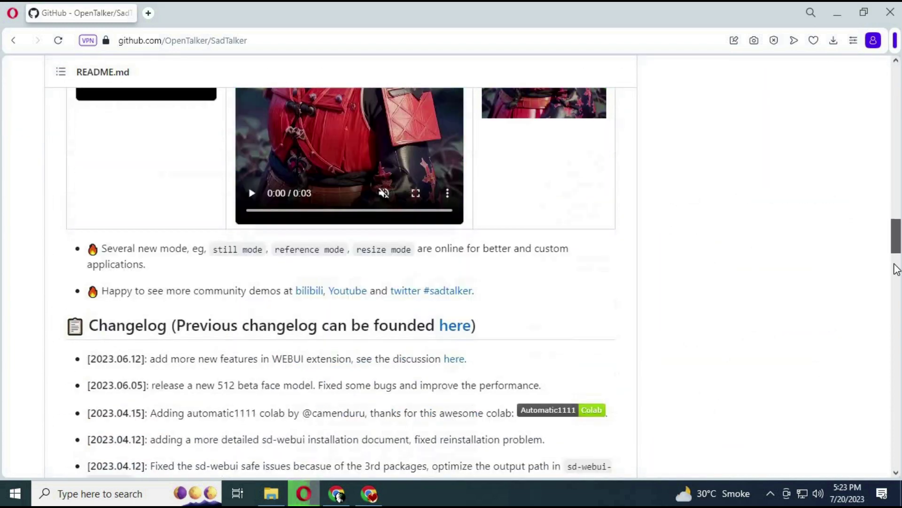
scroll(895, 292, down, 10)
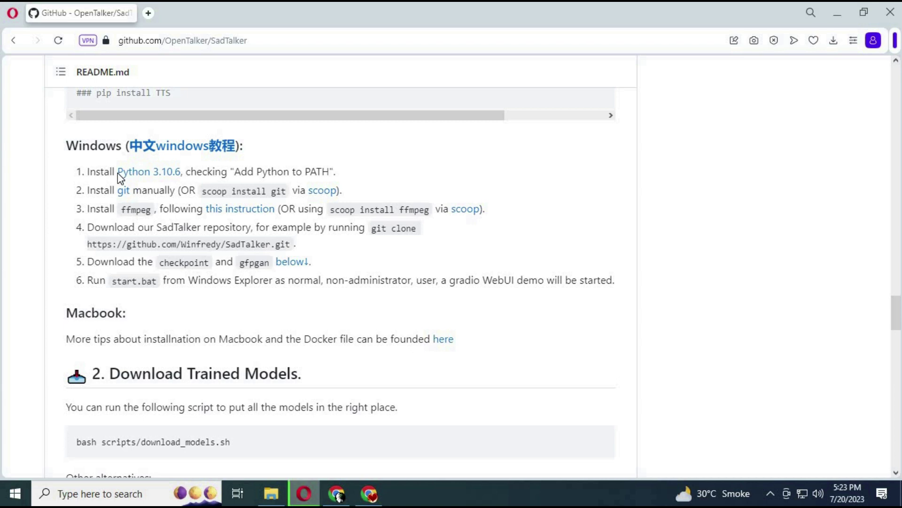
drag(182, 171, 109, 171)
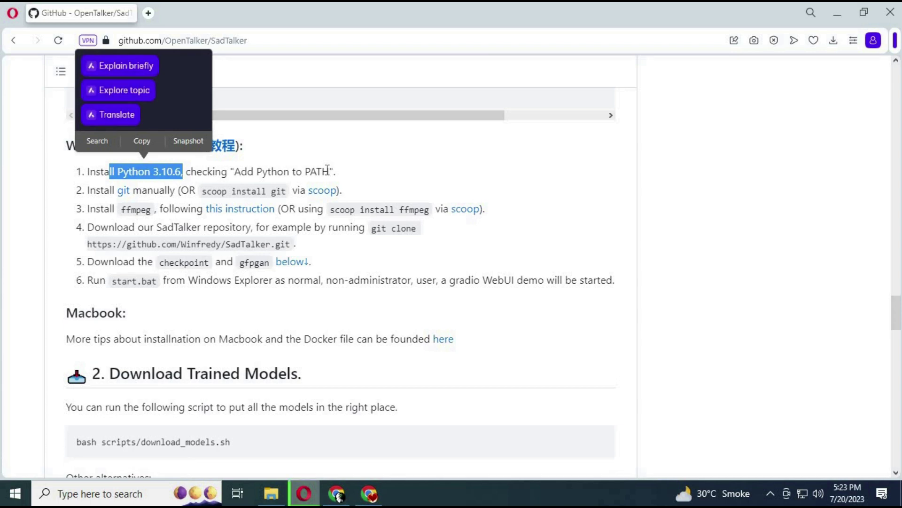
click(351, 193)
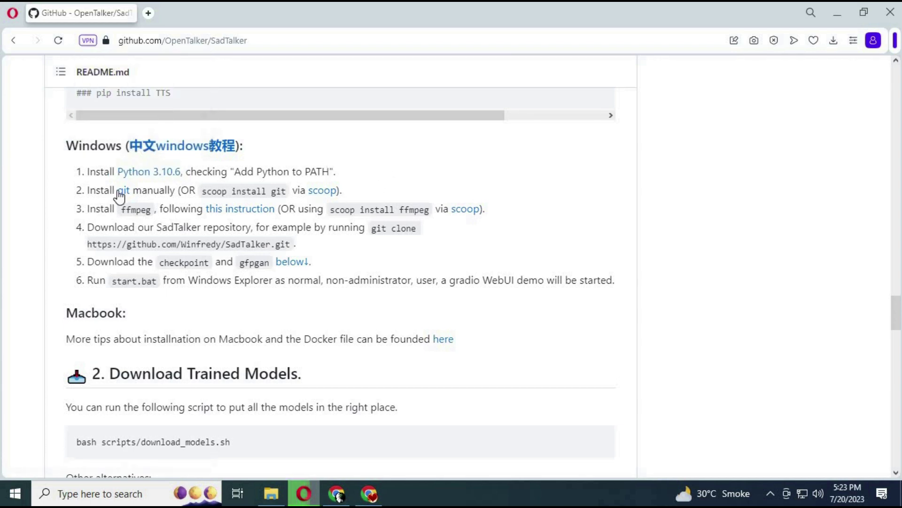
drag(111, 192, 139, 196)
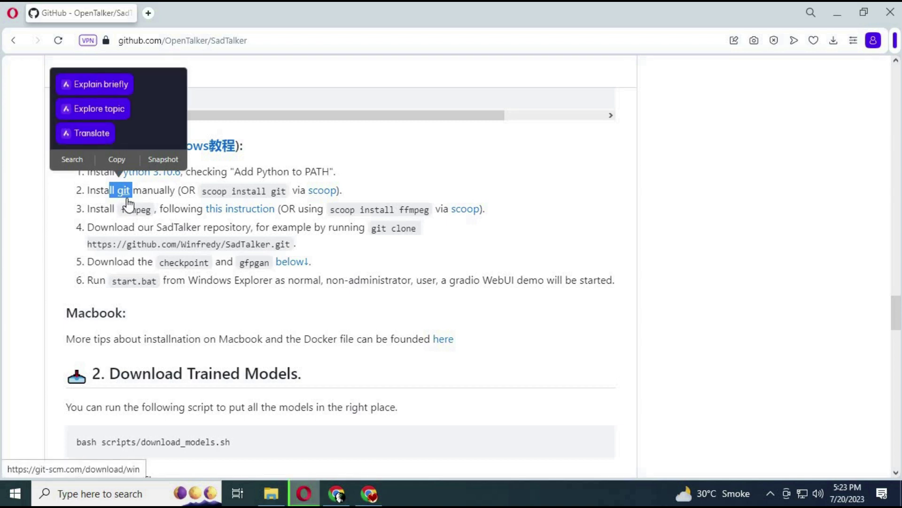
click(511, 244)
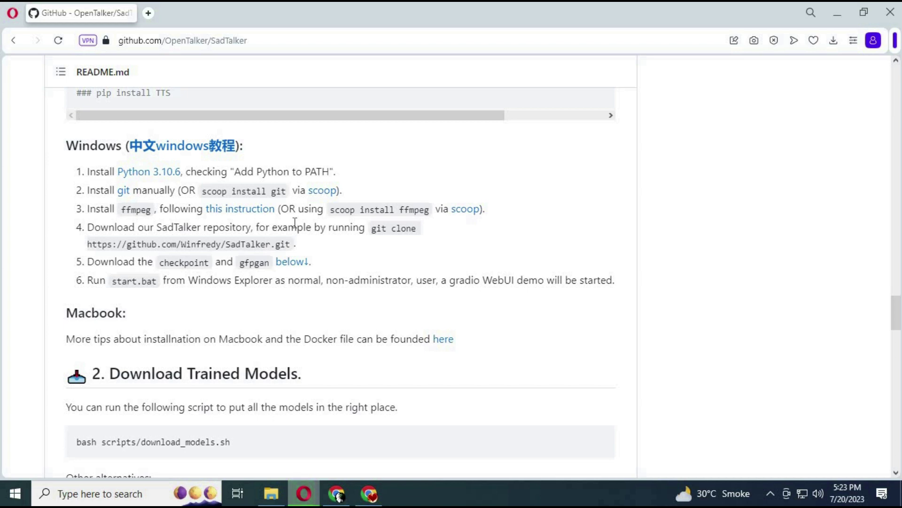
double_click(126, 212)
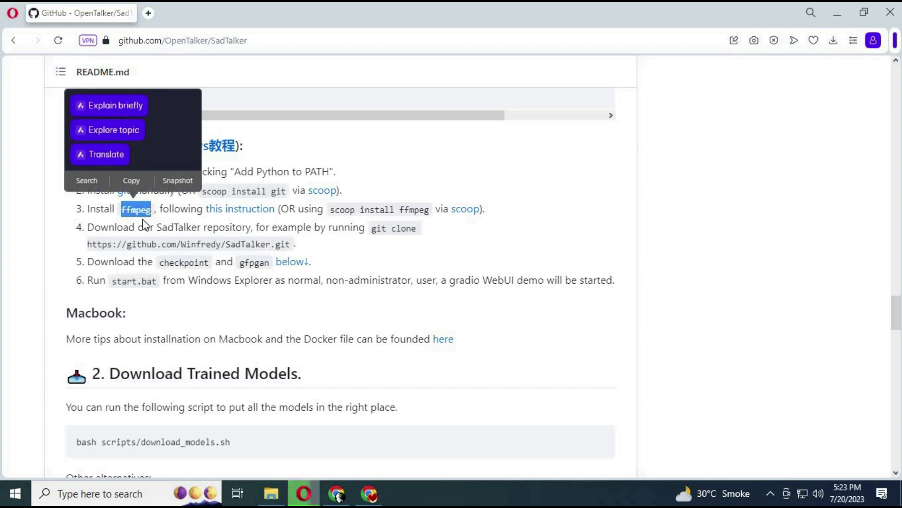
click(555, 224)
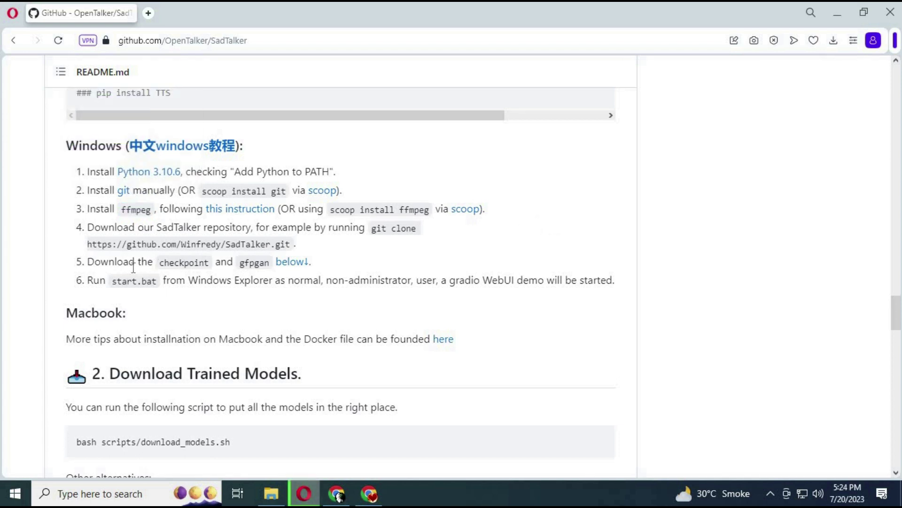
Follow the README to the trained models section and download the main checkpoints archive sadtalker.zip from Google Drive.
click(285, 264)
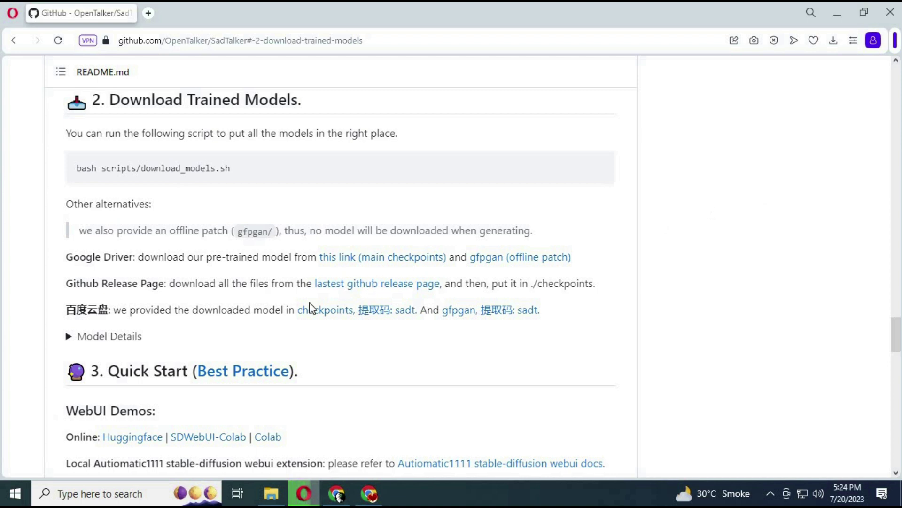
drag(80, 283, 195, 282)
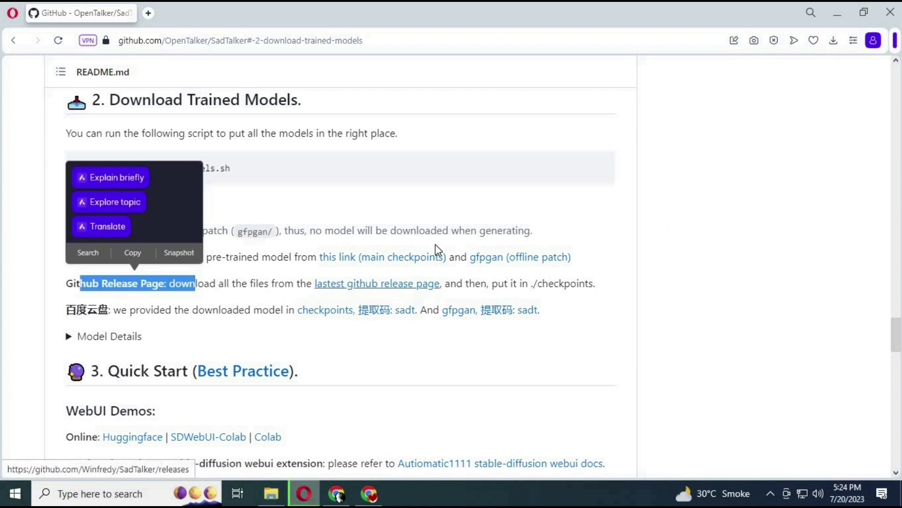
click(368, 259)
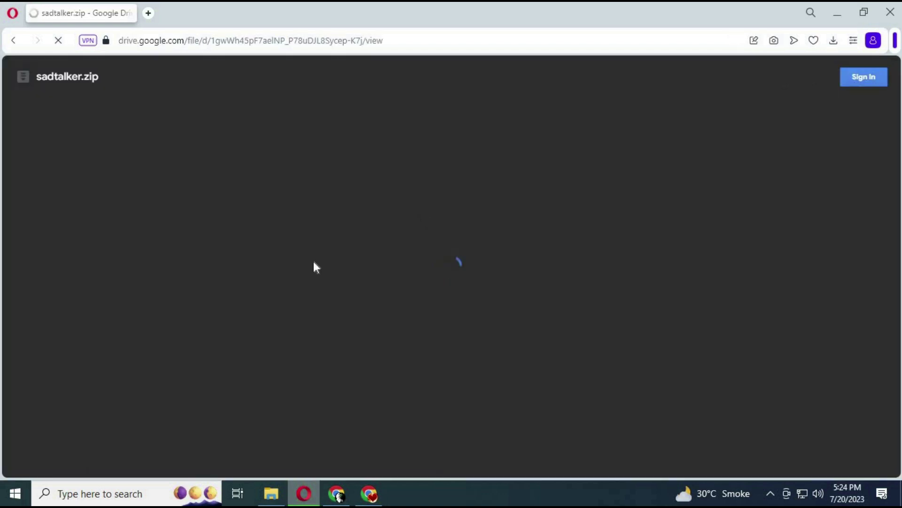
click(451, 277)
double_click(365, 130)
click(345, 164)
Return to the README's trained models section and download the offline patch gfpgan.zip from Google Drive.
key(ctrl+Tab)
click(13, 41)
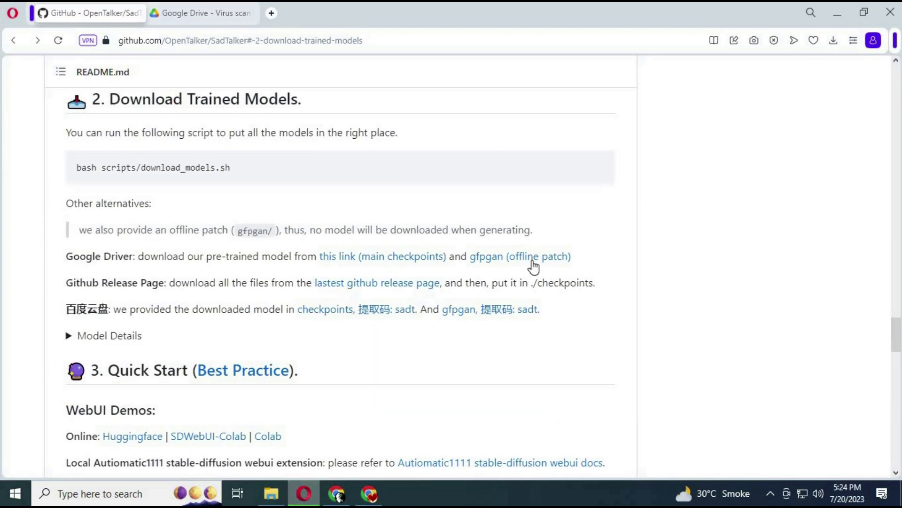
click(550, 256)
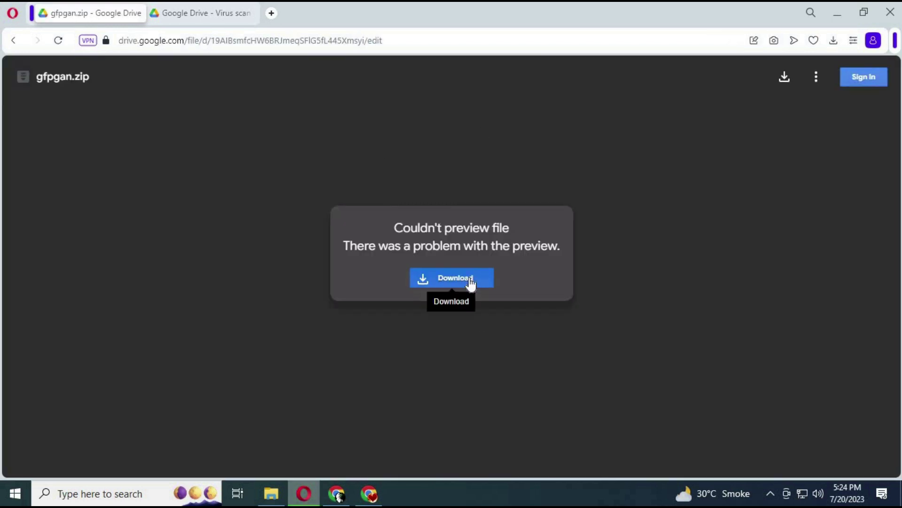
click(466, 280)
click(360, 165)
Show the downloaded SadTalker-main.zip in its folder and extract it into a SadTalker-main folder.
key(ctrl+Tab)
key(alt+Left)
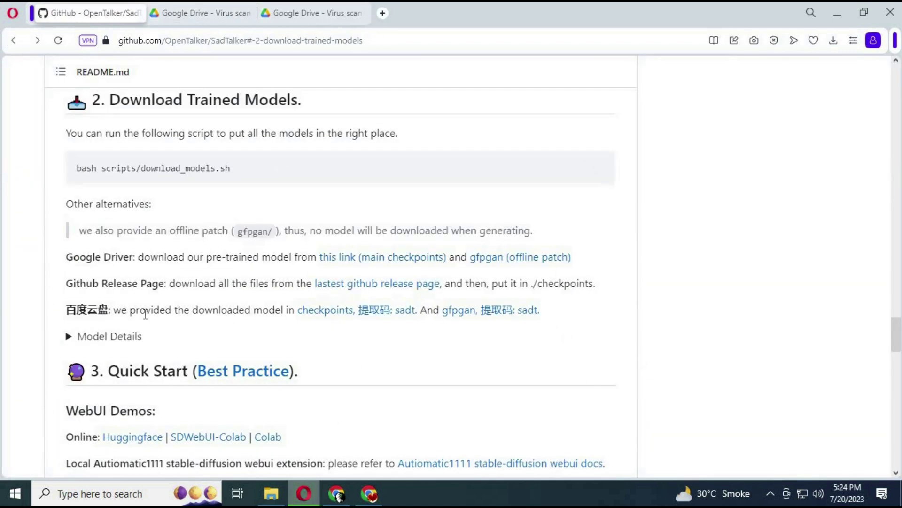
key(alt+Left)
click(833, 42)
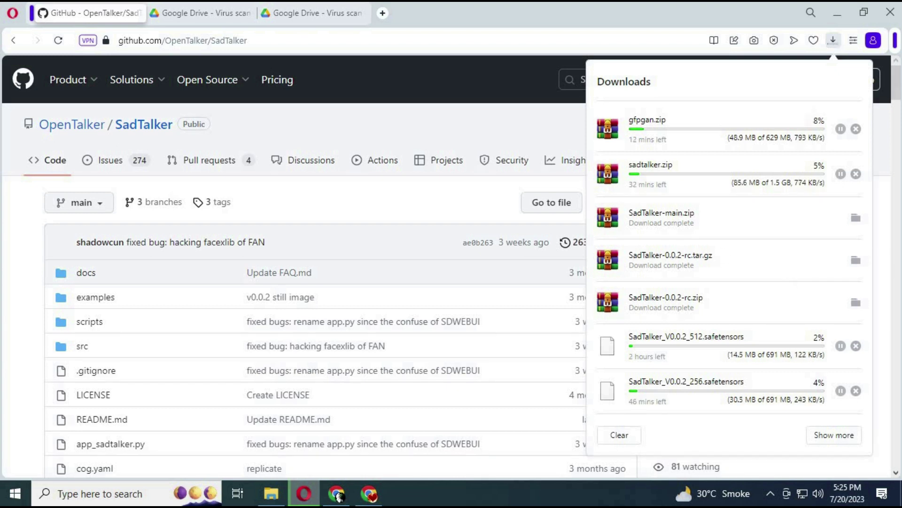
click(856, 219)
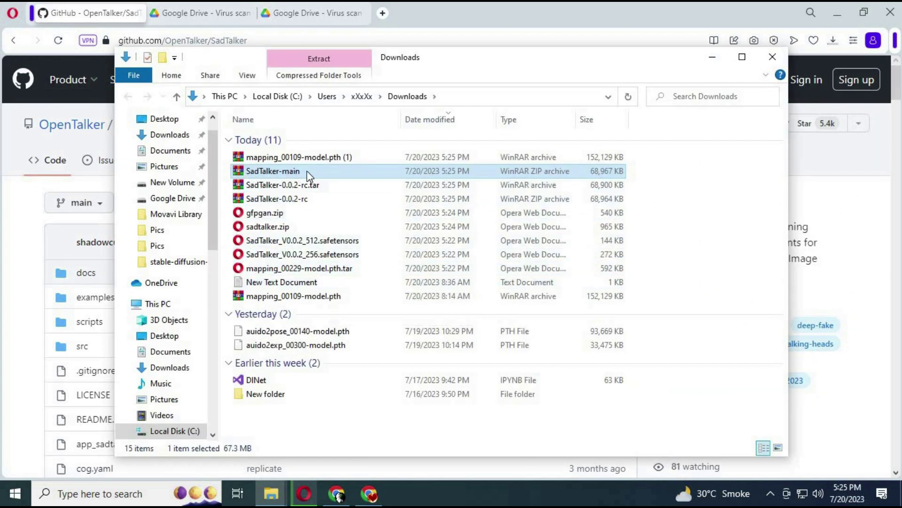
right_click(269, 172)
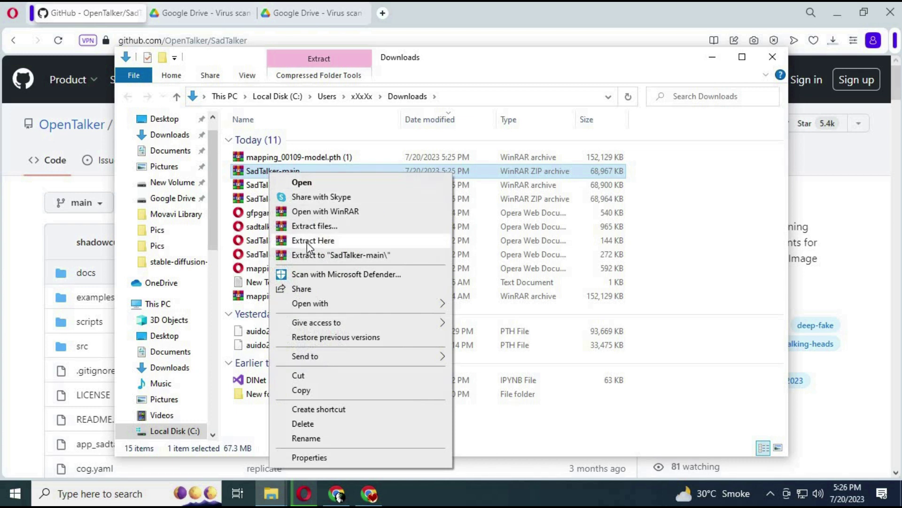
click(302, 257)
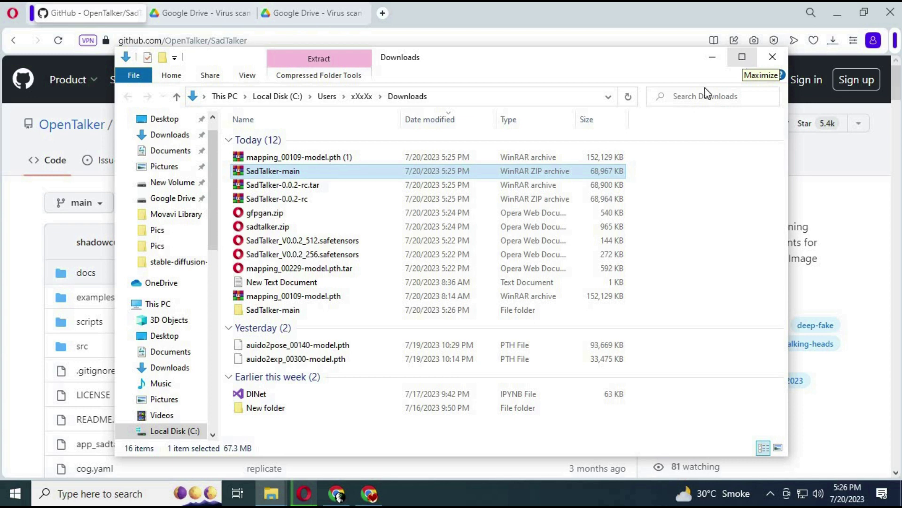
Maximize the Downloads folder window and open the extracted SadTalker-main folder.
click(743, 58)
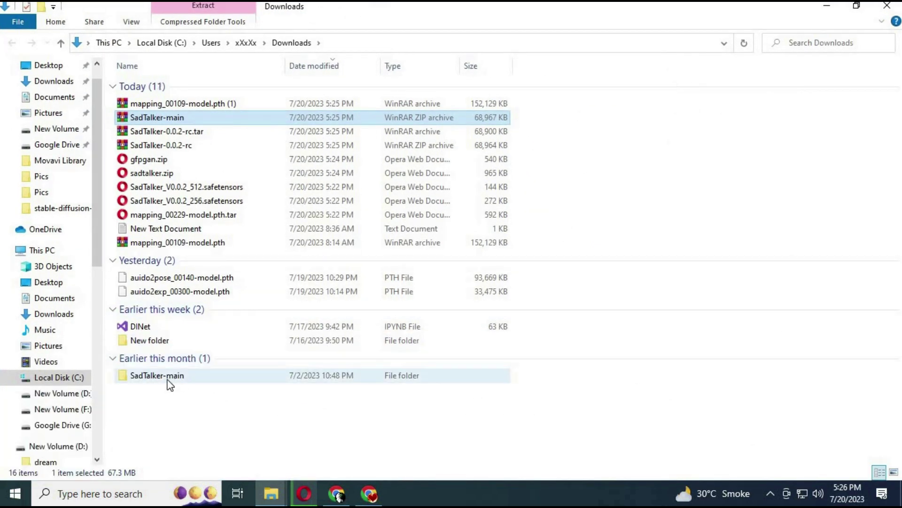
double_click(168, 378)
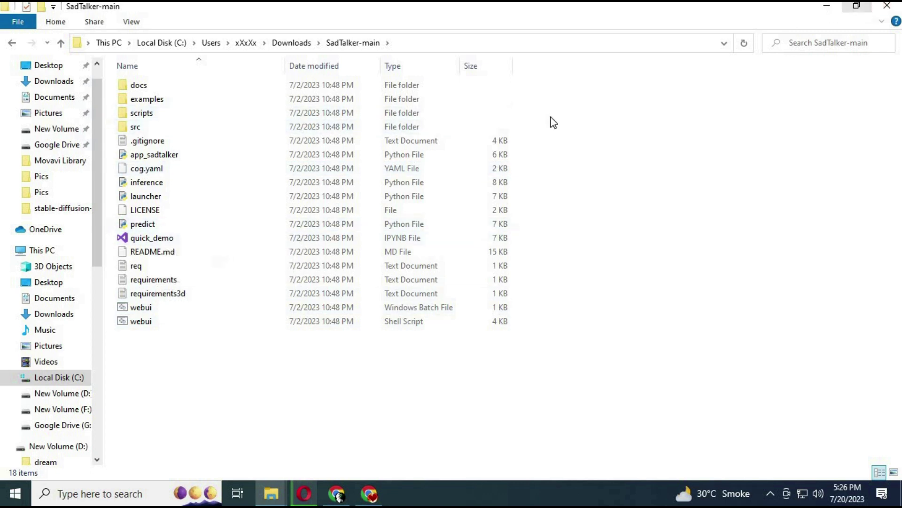
Find Anaconda Prompt through the Windows search and launch it as administrator.
click(126, 498)
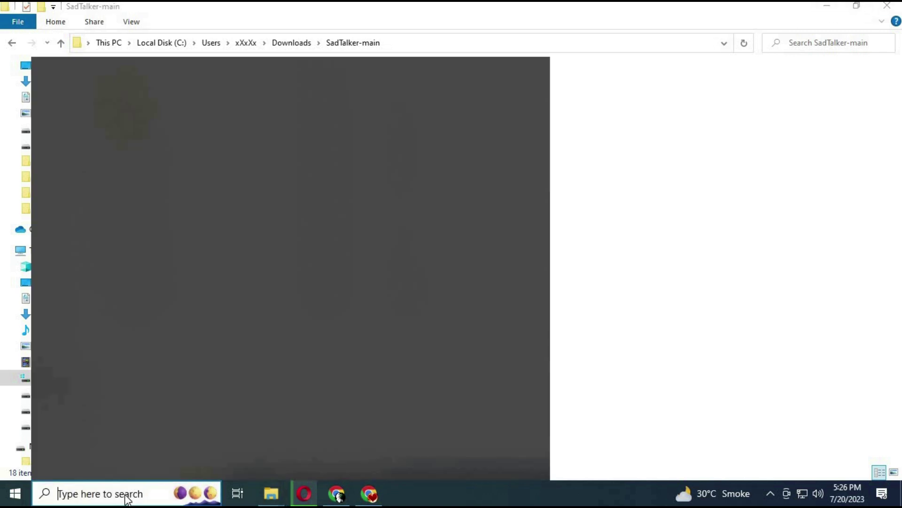
text(a)
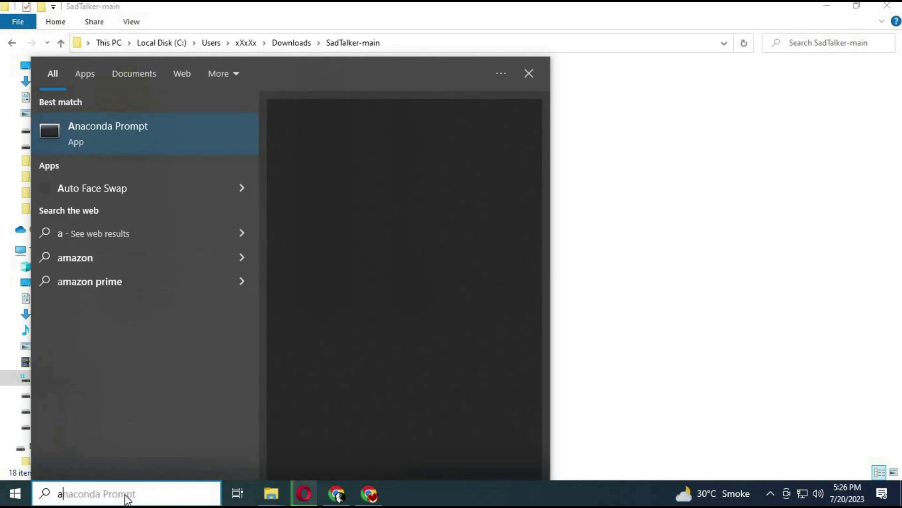
text(nacon)
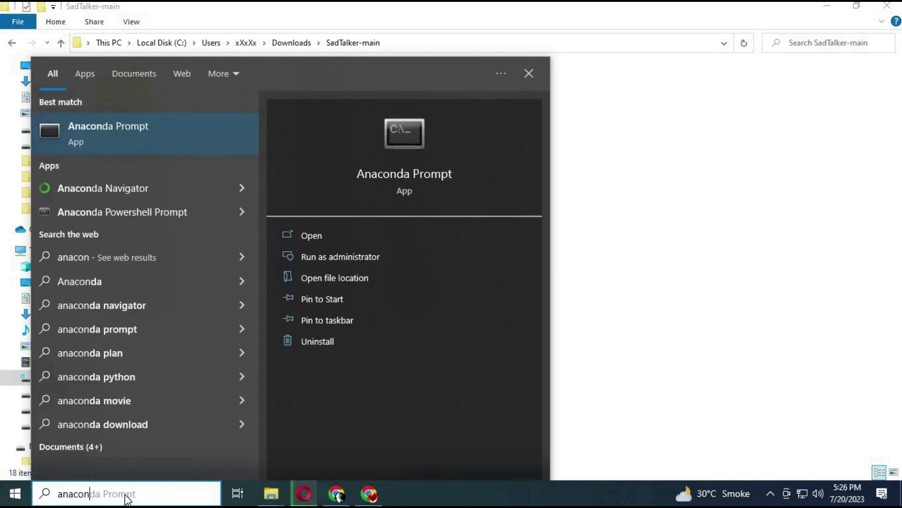
text(da)
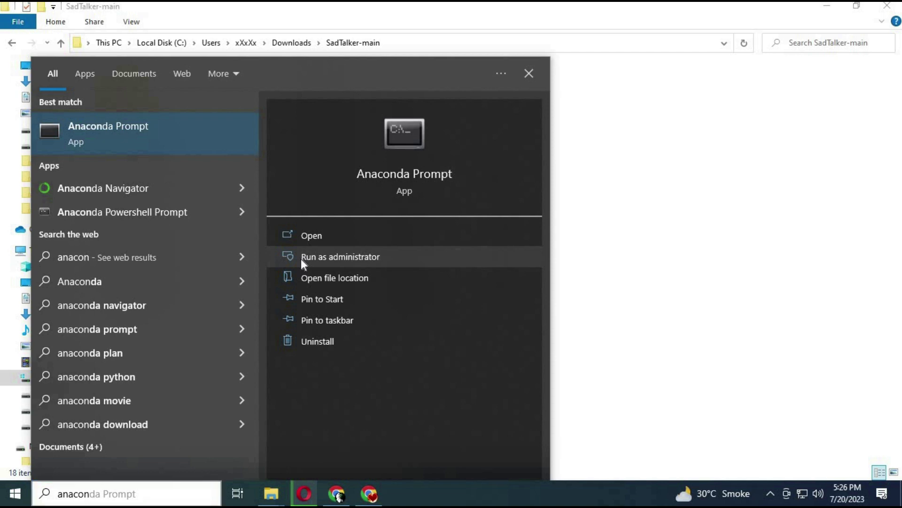
key(Return)
click(621, 298)
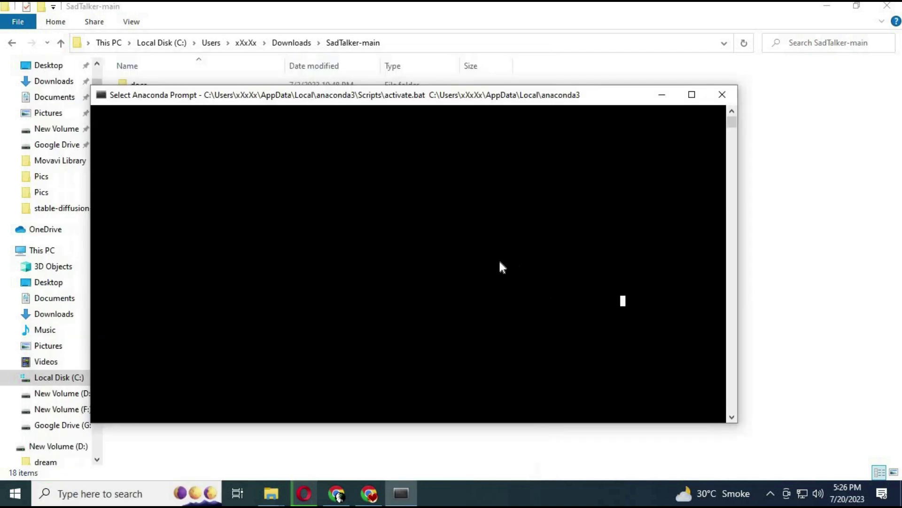
key(Escape)
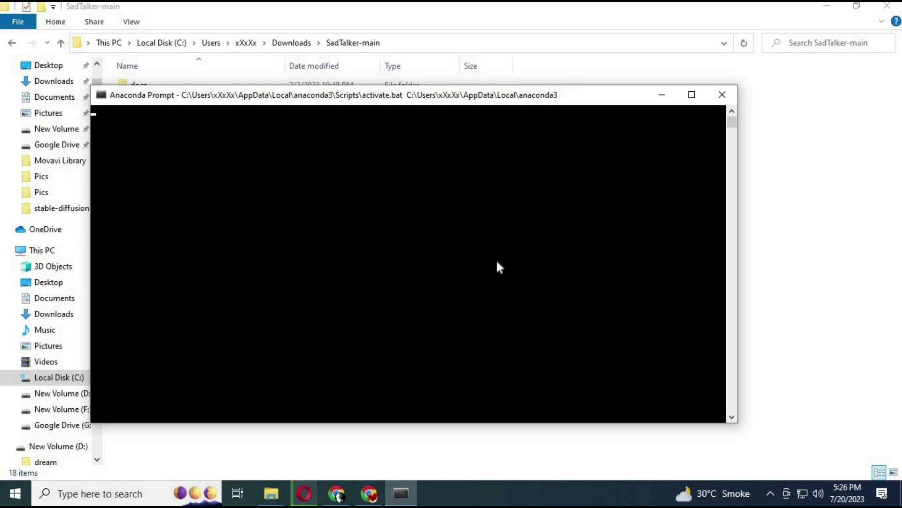
Create a conda environment named sadtalker with Python 3.10 and accept installing its packages.
key(Return)
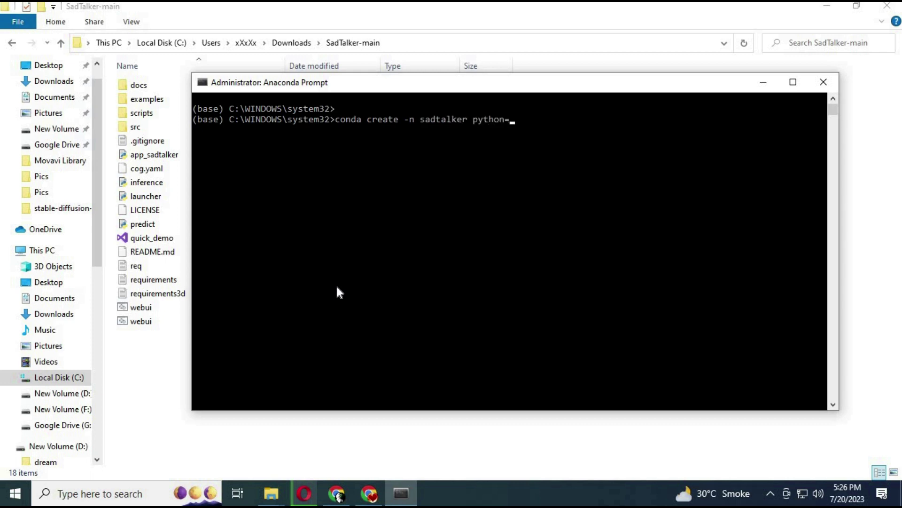
key(Return)
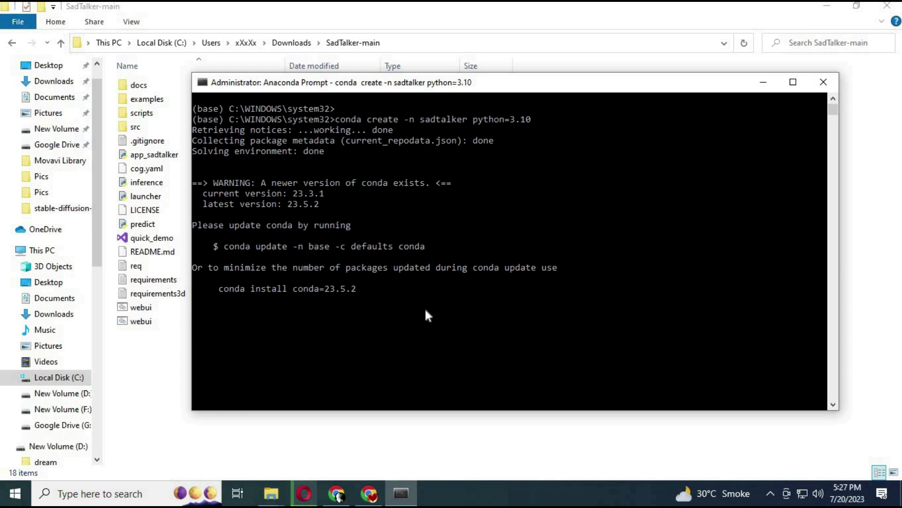
text(y)
key(Return)
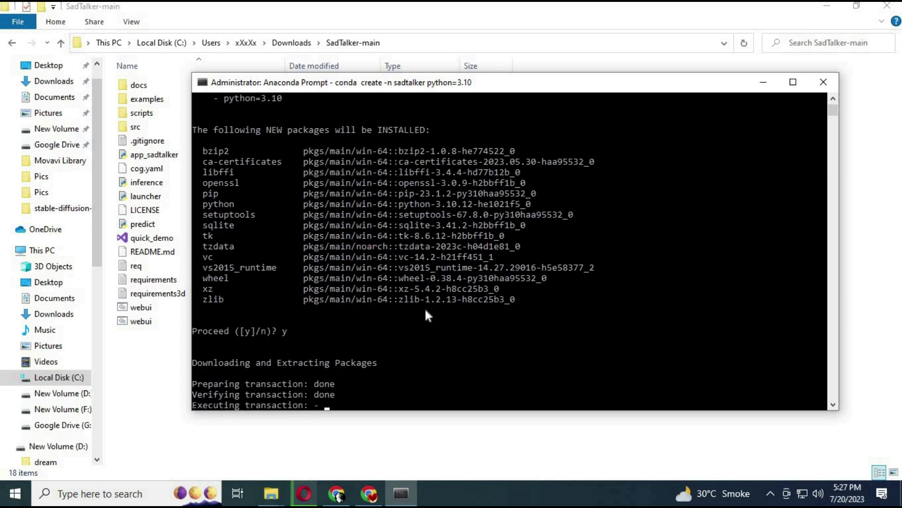
Activate the sadtalker conda environment with conda activate sadtalker.
text(conda activate sadtalker)
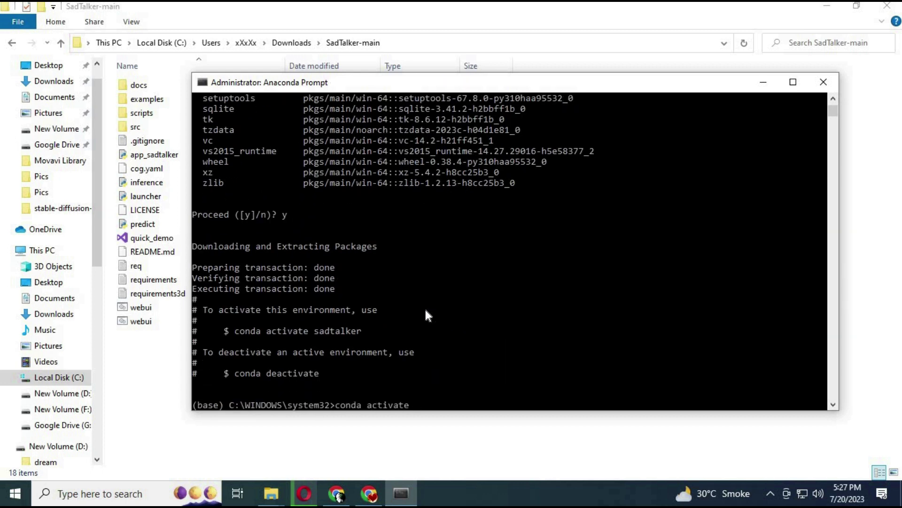
key(Return)
drag(197, 405, 362, 403)
click(379, 404)
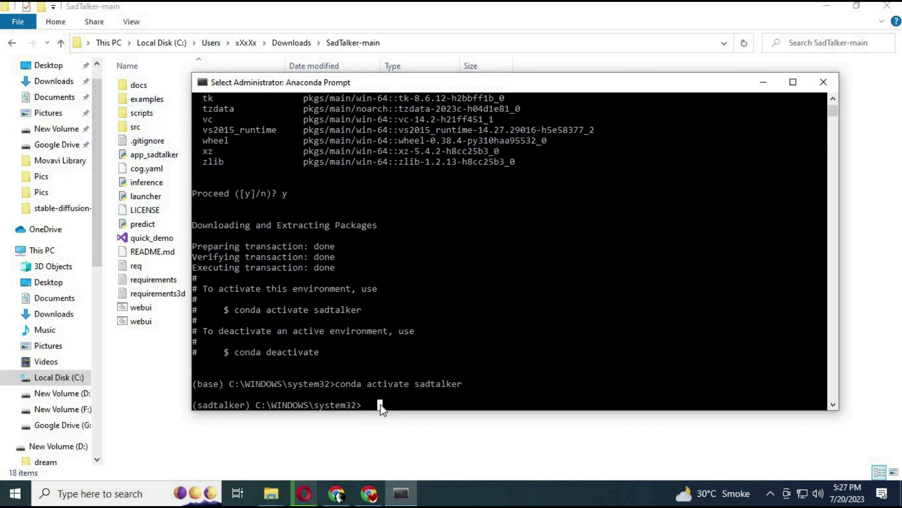
Change the working directory up two levels from system32 to the C: drive root.
text(cd)
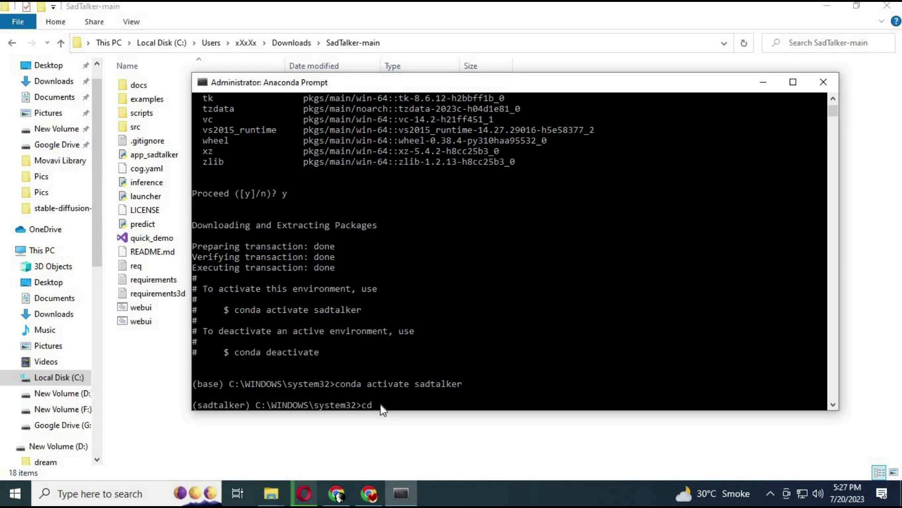
text(..)
key(Return)
text(cd)
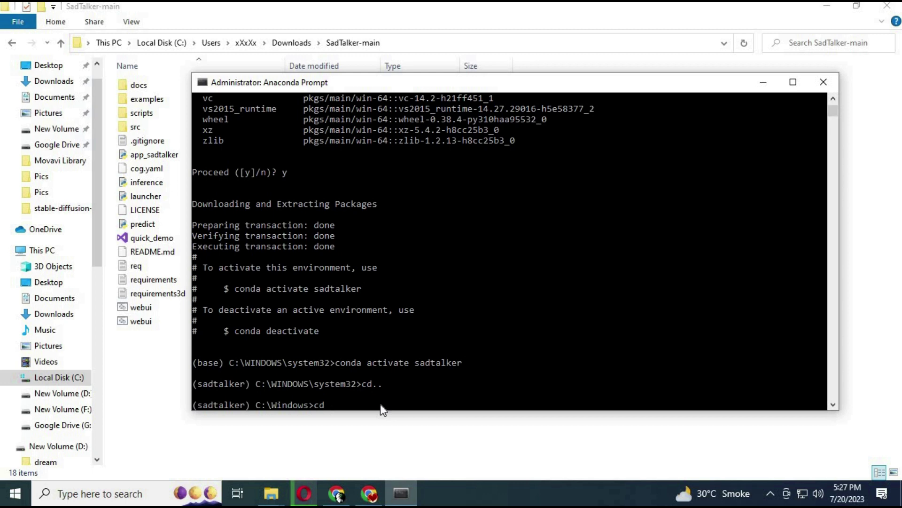
text(..)
key(Return)
Change the working directory through users, the account's profile folder and downloads into sadtalker-main.
text(cd users)
key(Return)
text(cd xxxxx)
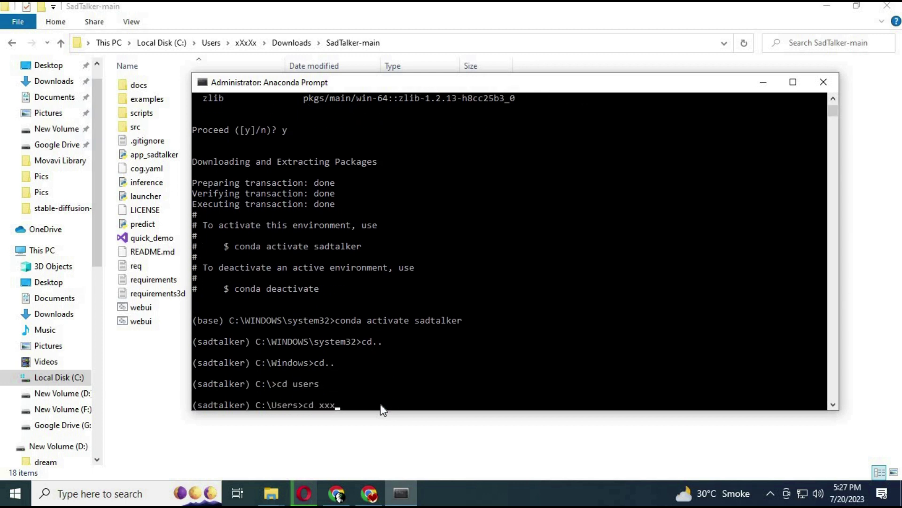
key(Return)
text(cd downloads)
key(Return)
text(cd sadta)
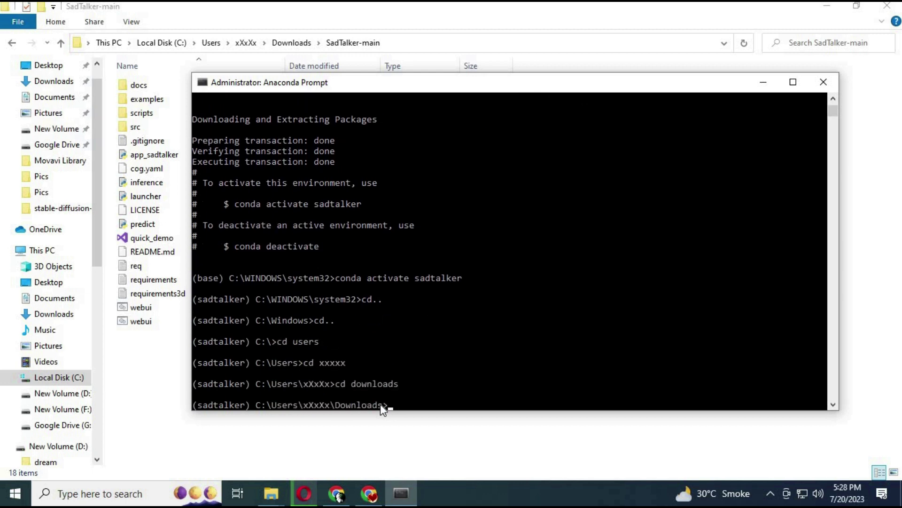
text(lker-main)
key(Return)
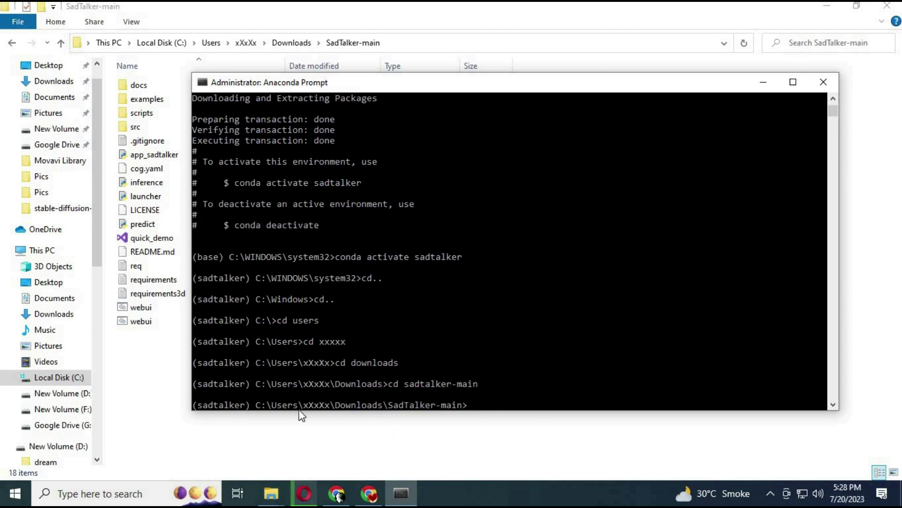
Switch to the SadTalker GitHub page in Opera and copy "pip install -r requirements.txt" from the README's Linux instructions.
click(304, 493)
scroll(329, 258, down, 20)
scroll(387, 283, up, 4)
scroll(386, 284, down, 9)
drag(897, 311, 897, 284)
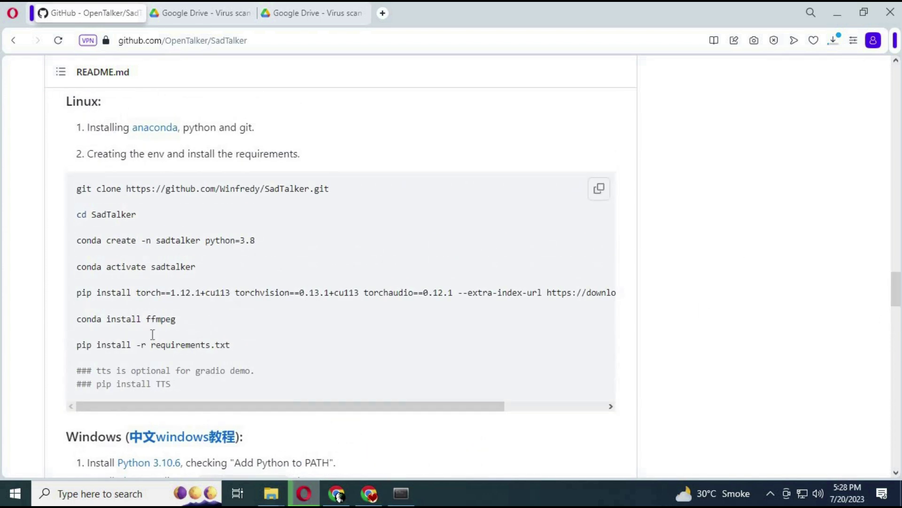
drag(236, 346, 75, 345)
key(ctrl+c)
double_click(81, 101)
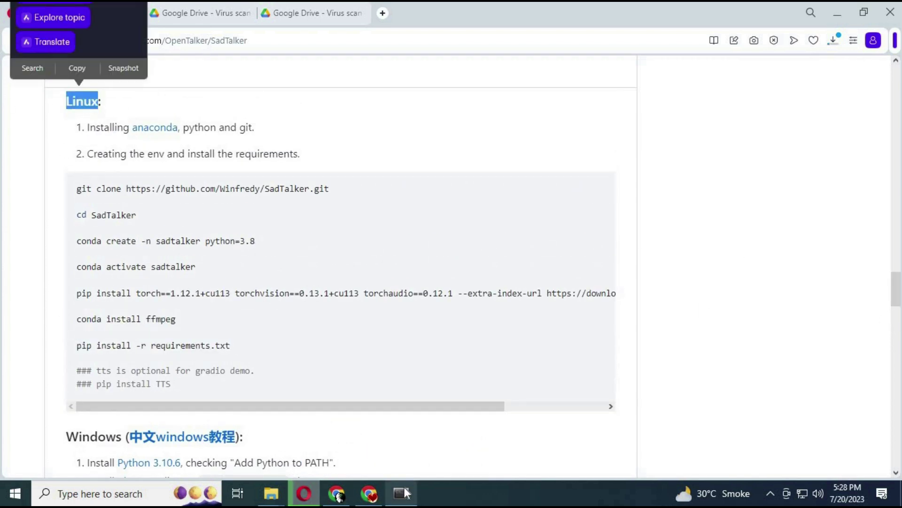
Return to Anaconda Prompt and run the copied pip install -r requirements.txt command in the SadTalker-main directory.
click(401, 493)
right_click(487, 401)
key(Return)
click(539, 277)
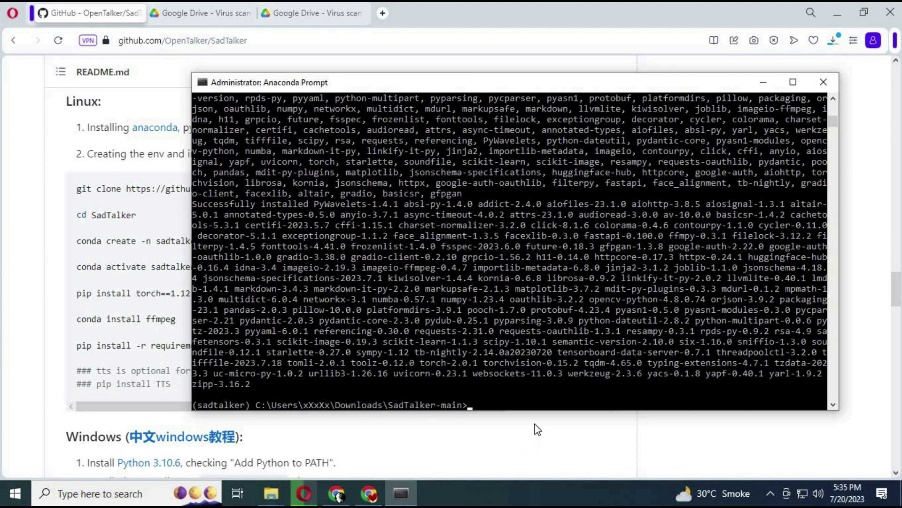
drag(506, 389, 485, 399)
click(484, 396)
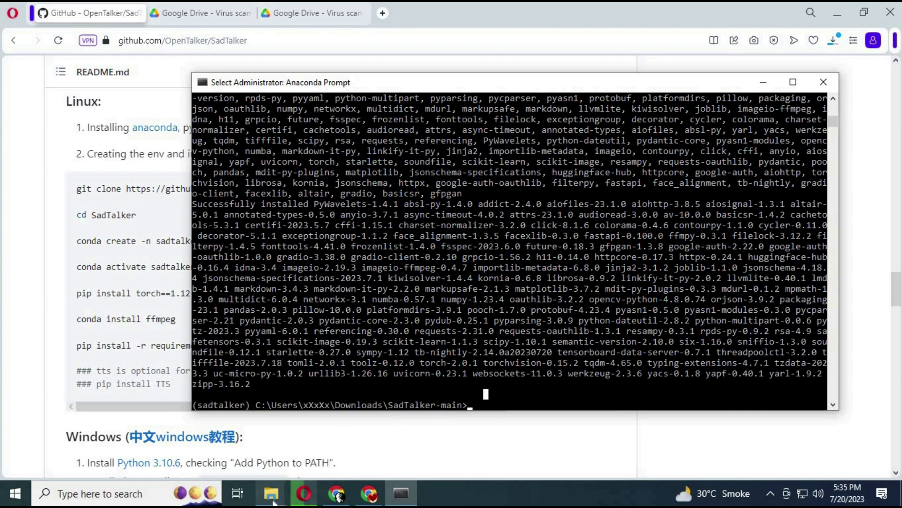
Switch to the SadTalker-main folder in File Explorer and create a new folder there named checkpoints.
click(253, 453)
mouse_move(271, 493)
click(326, 442)
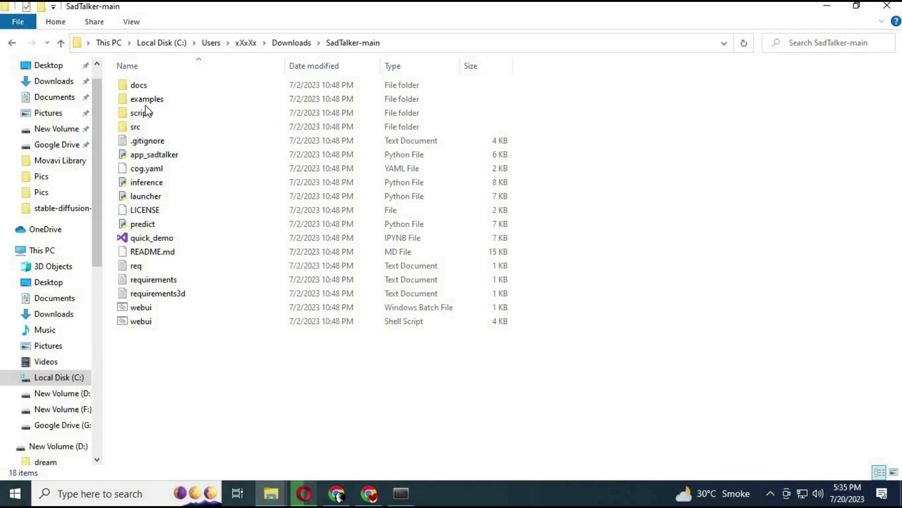
right_click(170, 387)
mouse_move(219, 351)
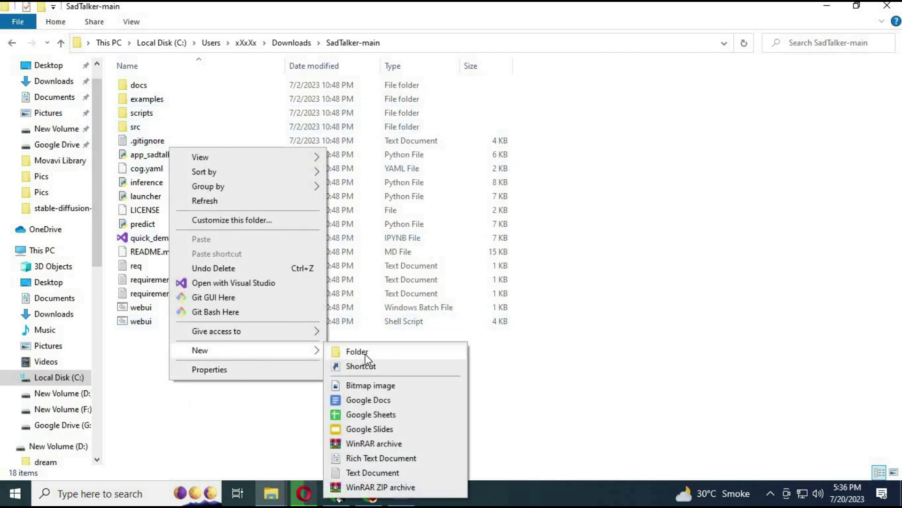
click(366, 355)
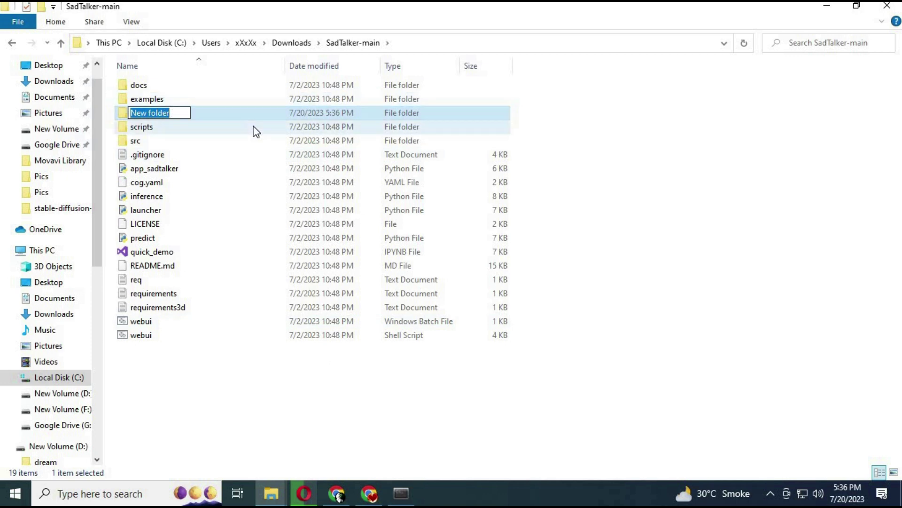
text(c)
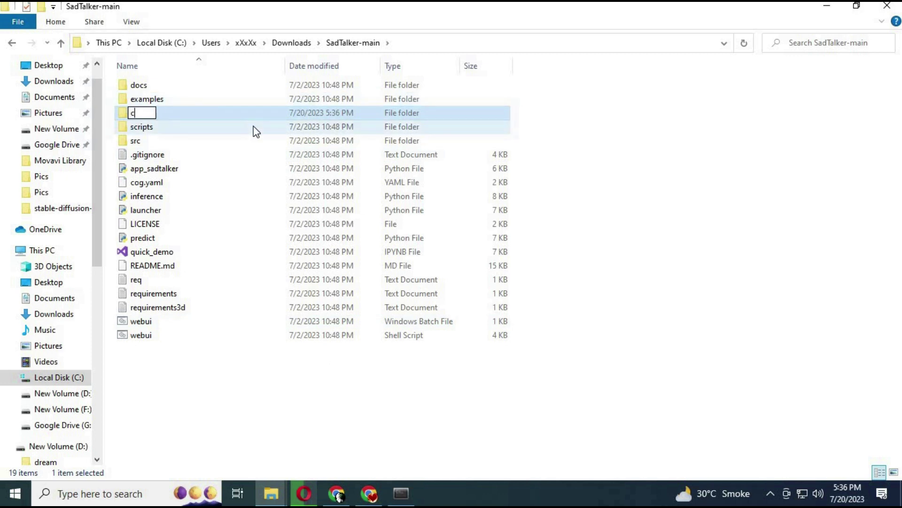
text(heckpoints)
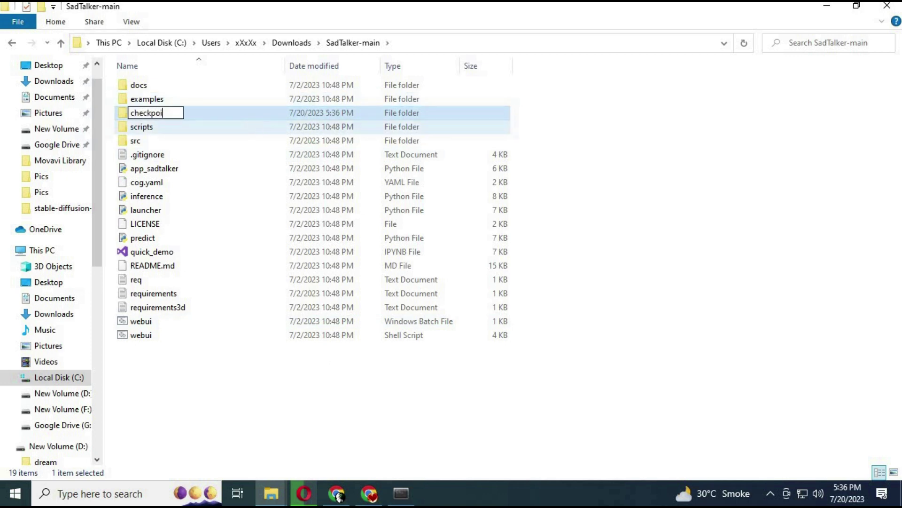
click(212, 373)
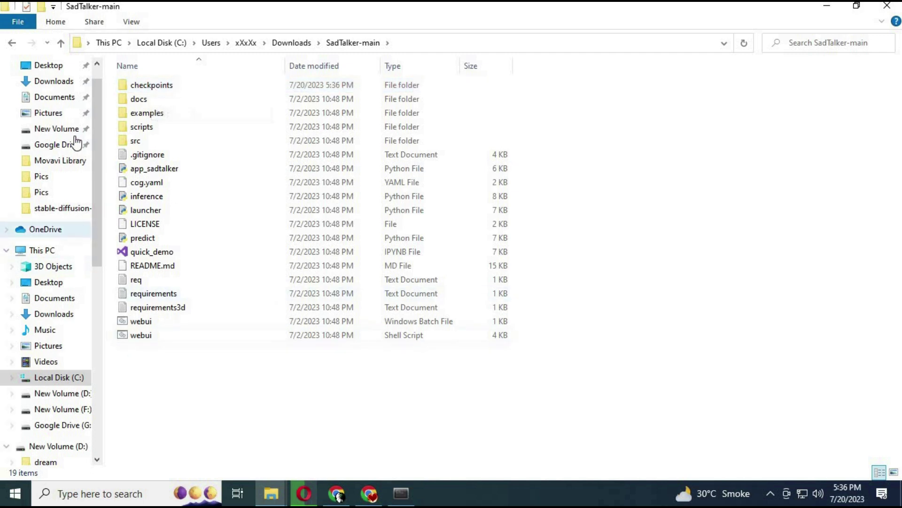
Open the Downloads folder in a separate File Explorer window and maximize it.
right_click(65, 89)
click(135, 115)
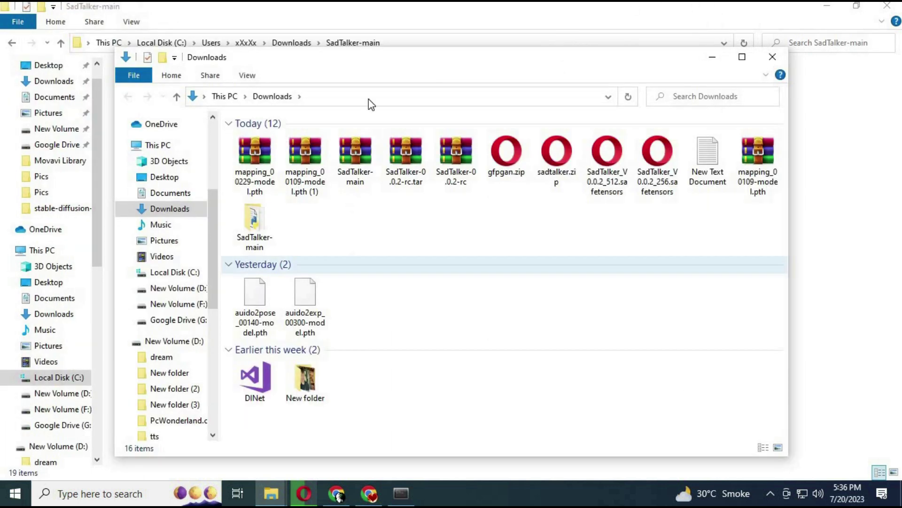
click(380, 23)
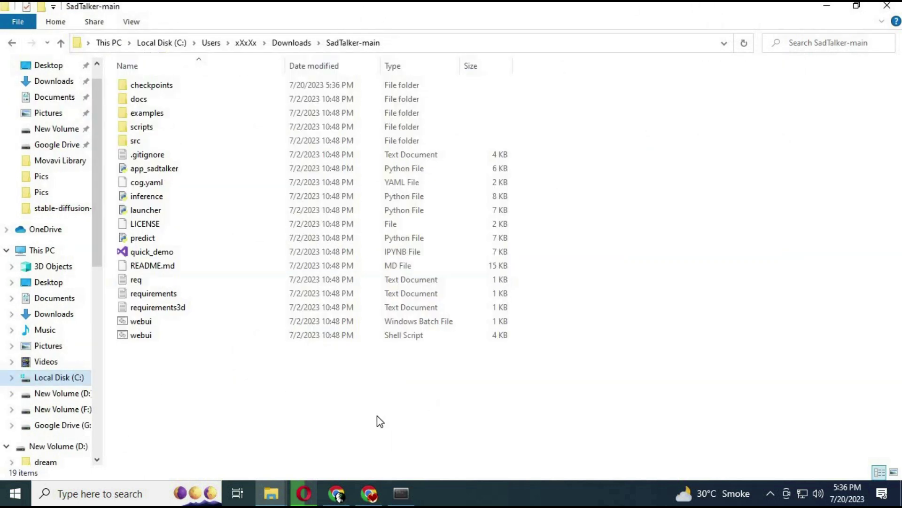
mouse_move(271, 493)
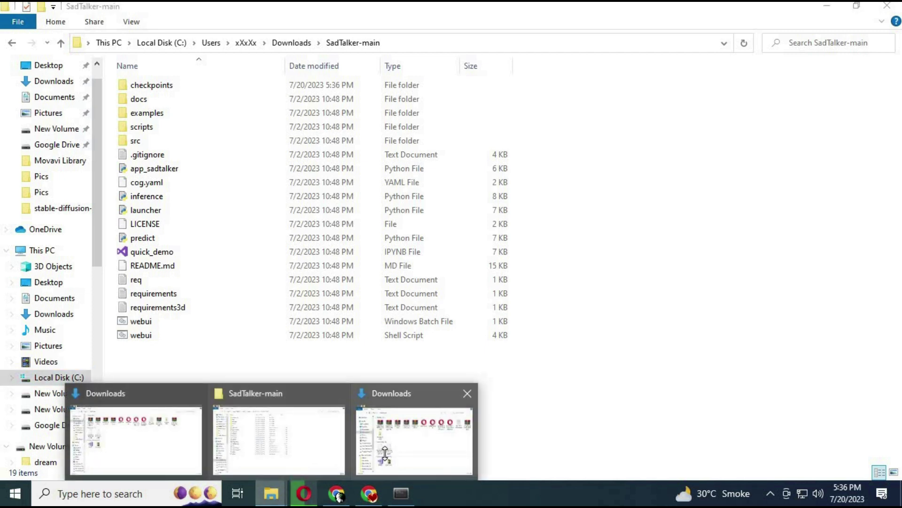
click(383, 449)
double_click(350, 67)
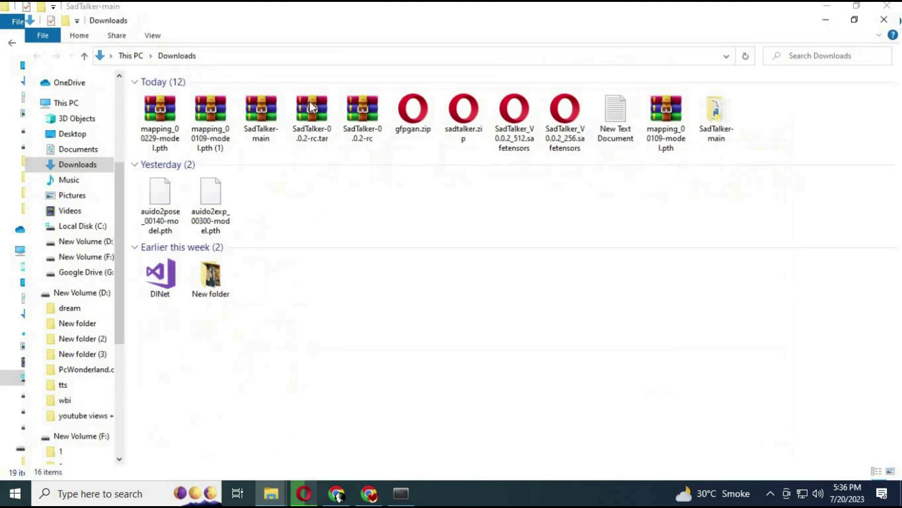
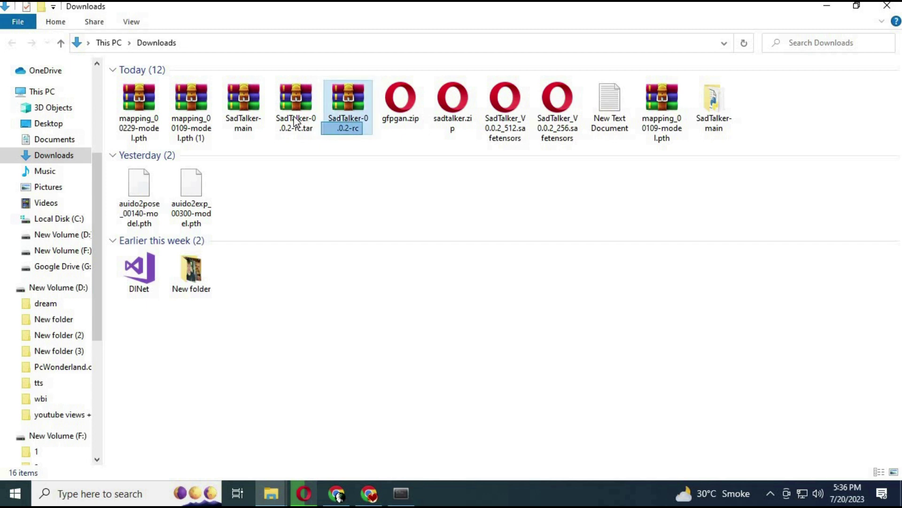
Copy the SadTalker-0.0.2-rc.tar and SadTalker-0.0.2-rc archives from Downloads into the checkpoints folder inside SadTalker-main.
right_click(292, 103)
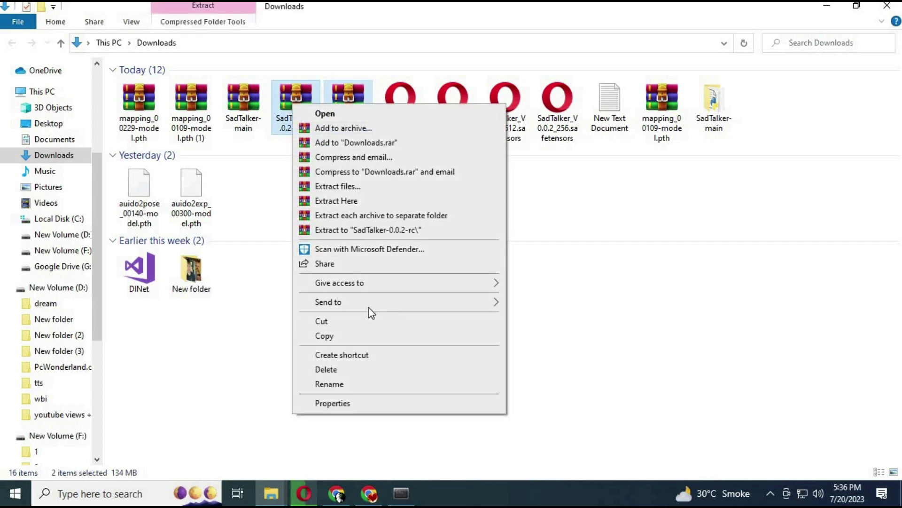
click(345, 336)
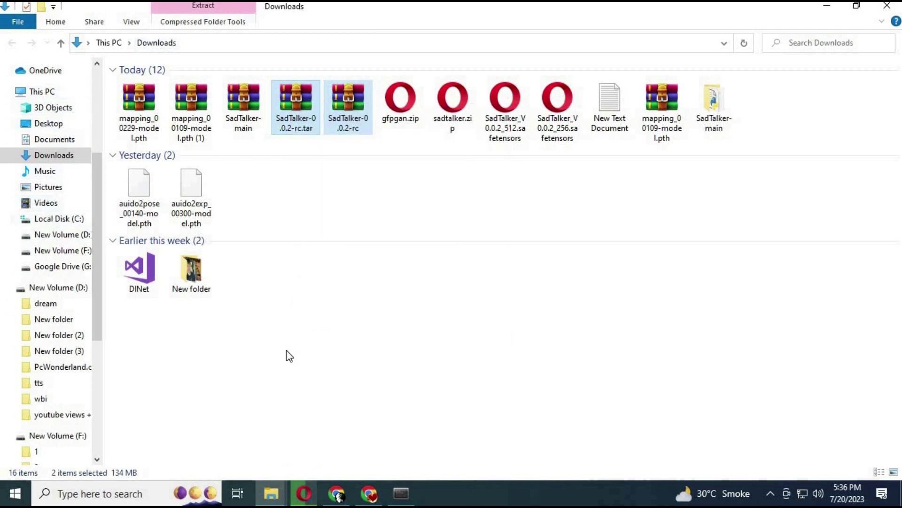
click(271, 493)
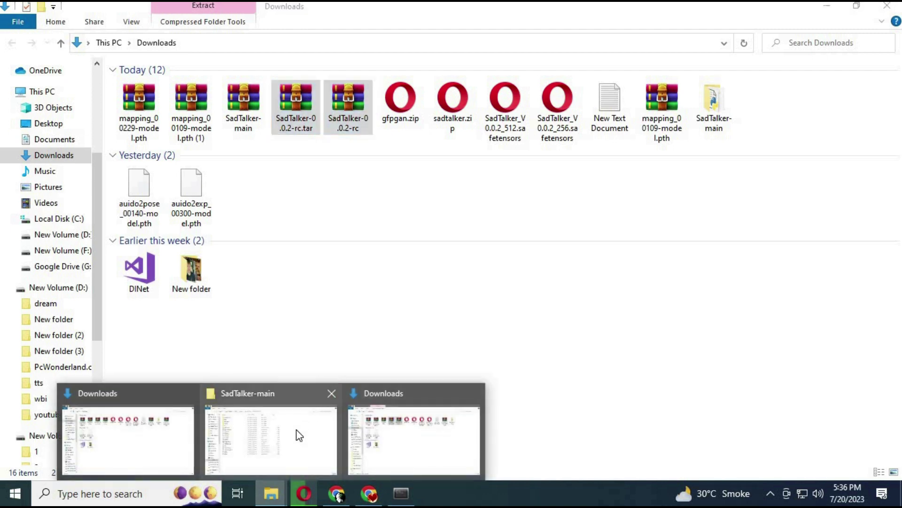
click(299, 435)
double_click(161, 89)
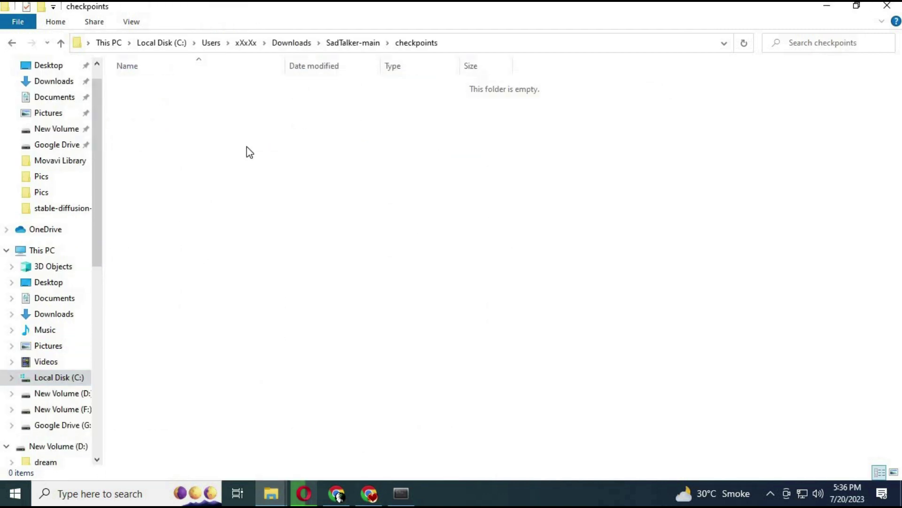
right_click(246, 146)
key(p)
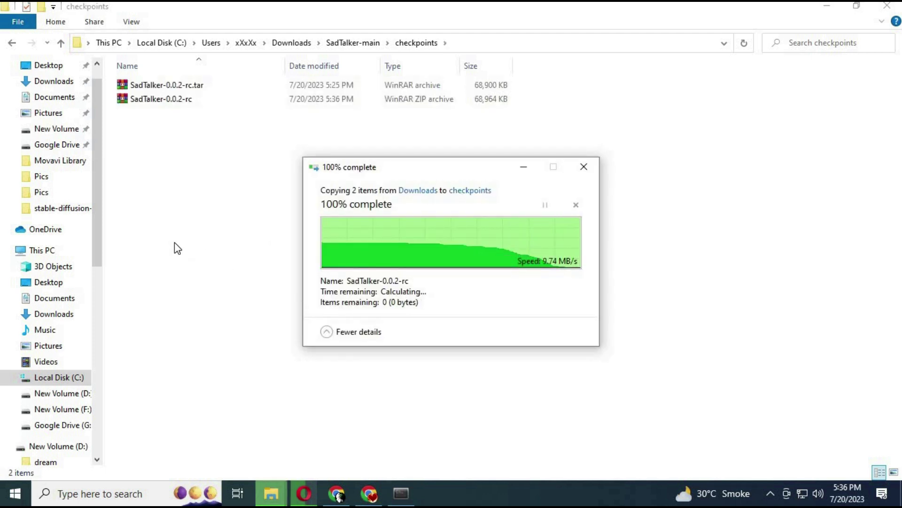
click(134, 126)
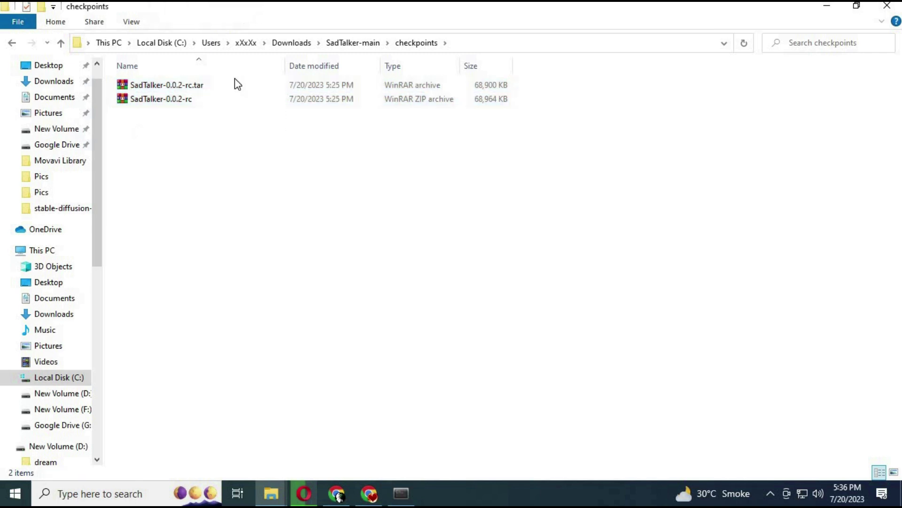
Extract both SadTalker-0.0.2-rc archives directly into the checkpoints folder, replacing all files that already exist.
right_click(186, 104)
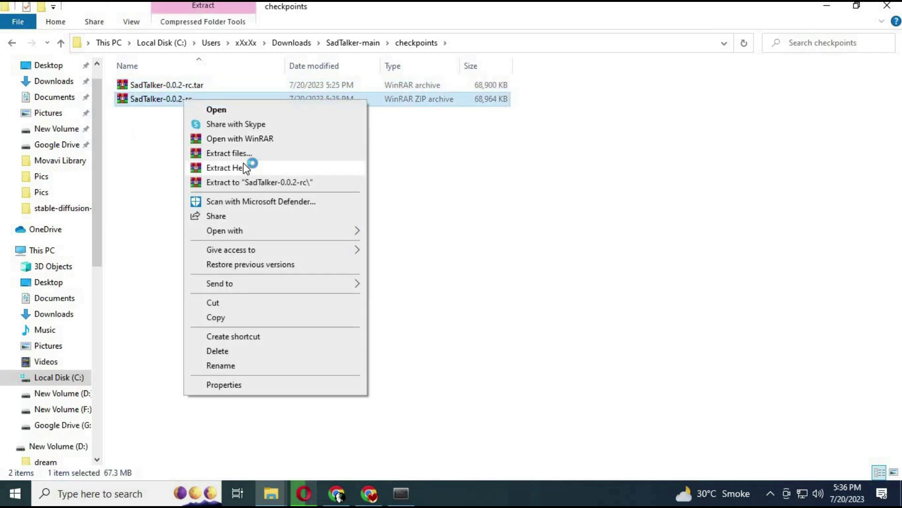
click(303, 168)
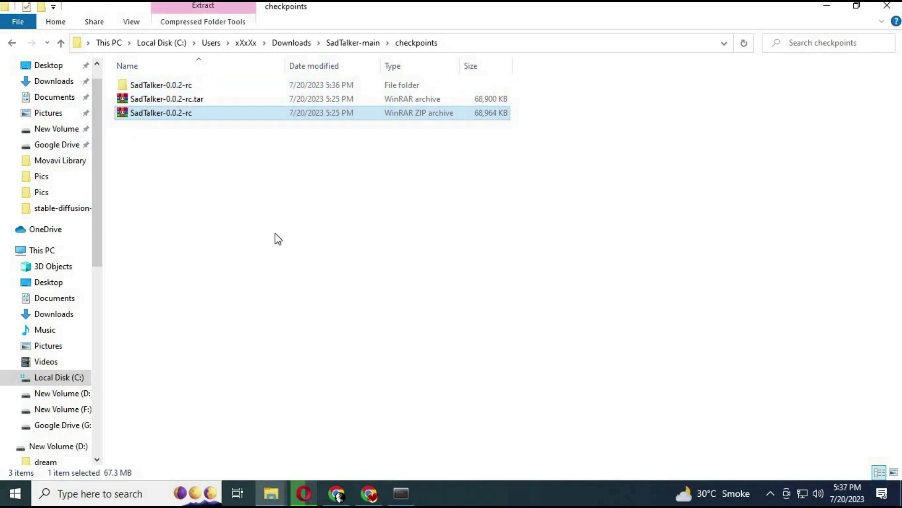
right_click(185, 99)
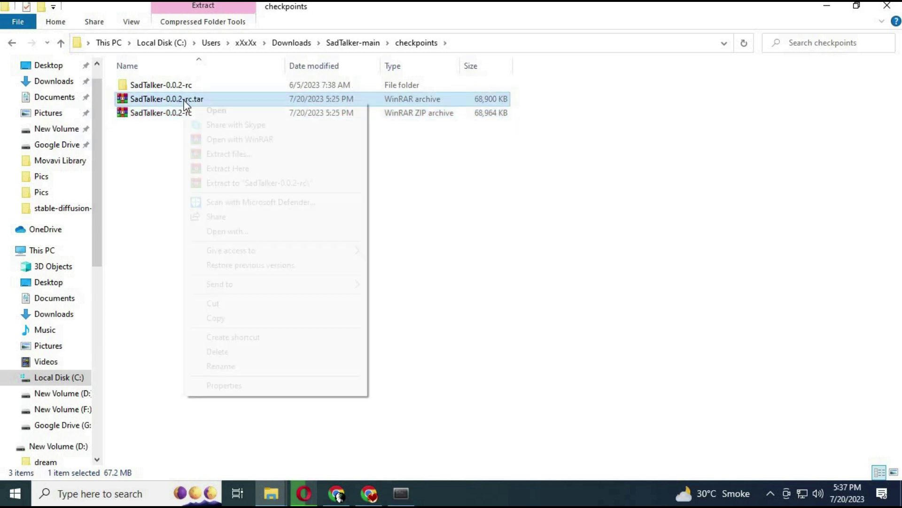
click(258, 168)
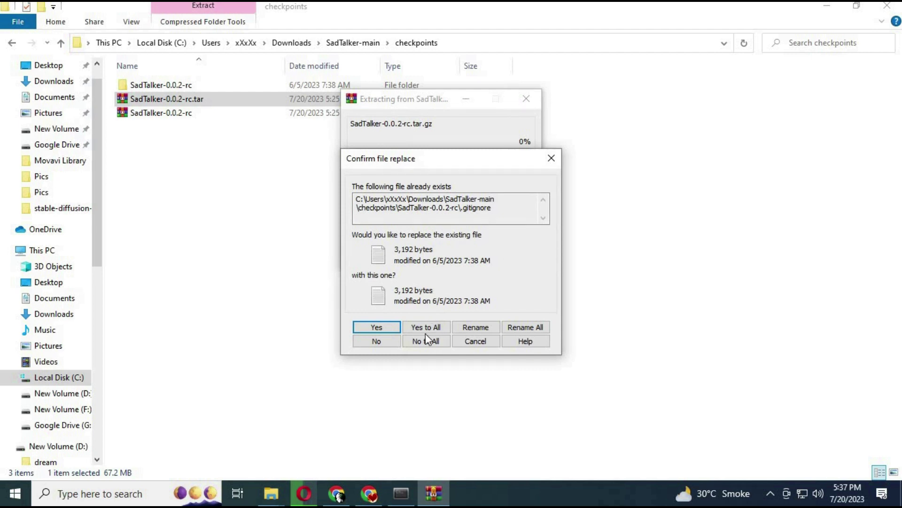
click(425, 327)
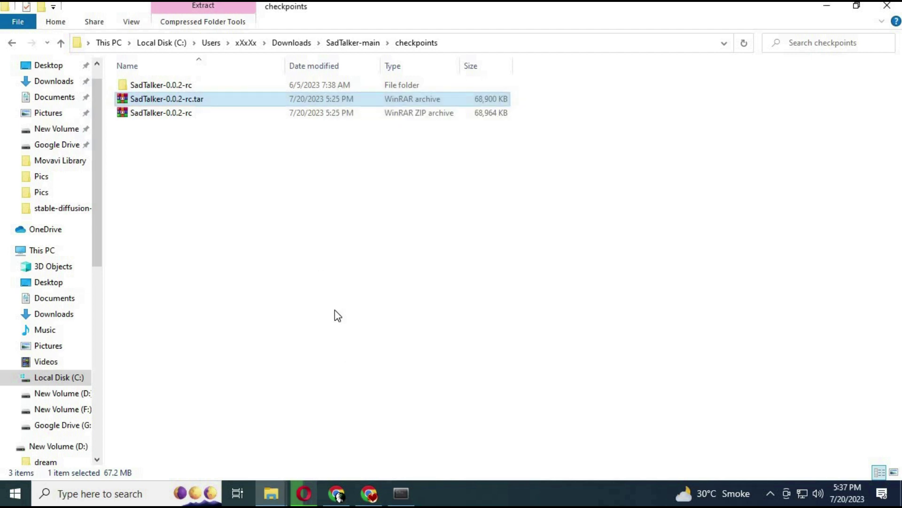
Examine the contents of the extracted SadTalker-0.0.2-rc folder and return to the checkpoints folder.
click(170, 86)
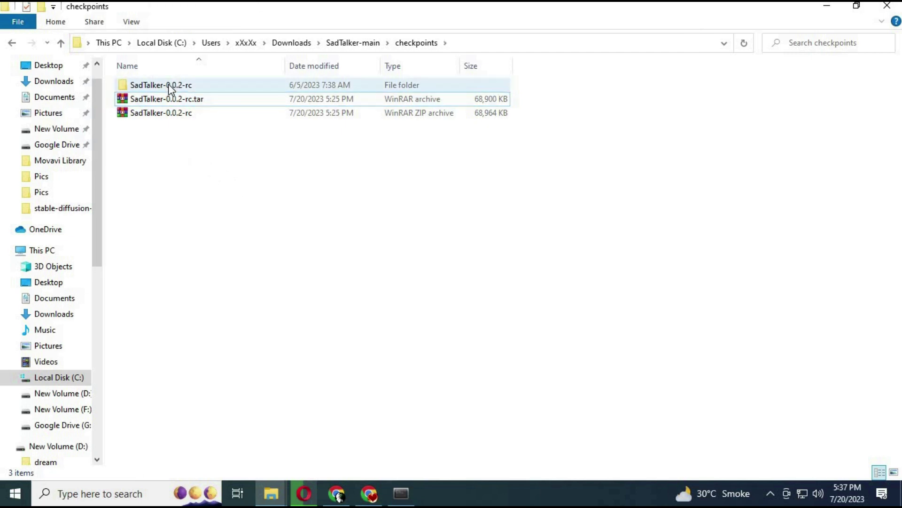
double_click(168, 85)
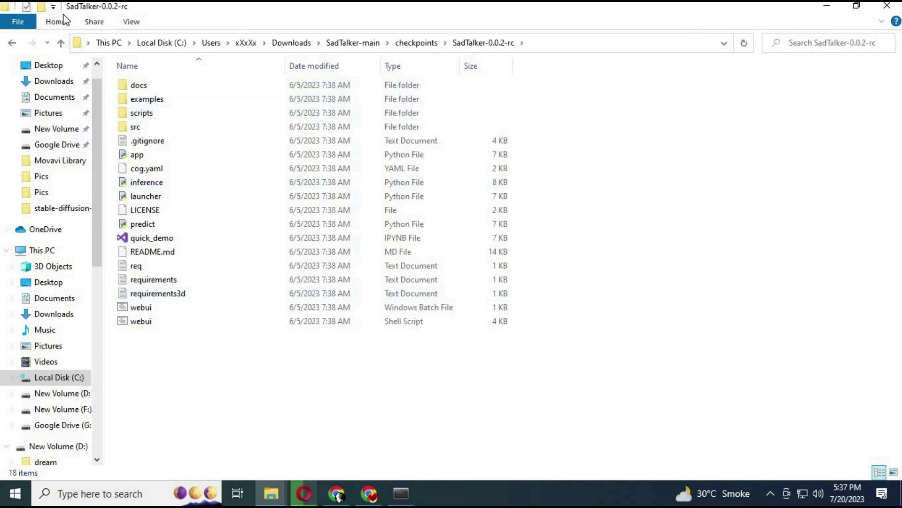
click(61, 45)
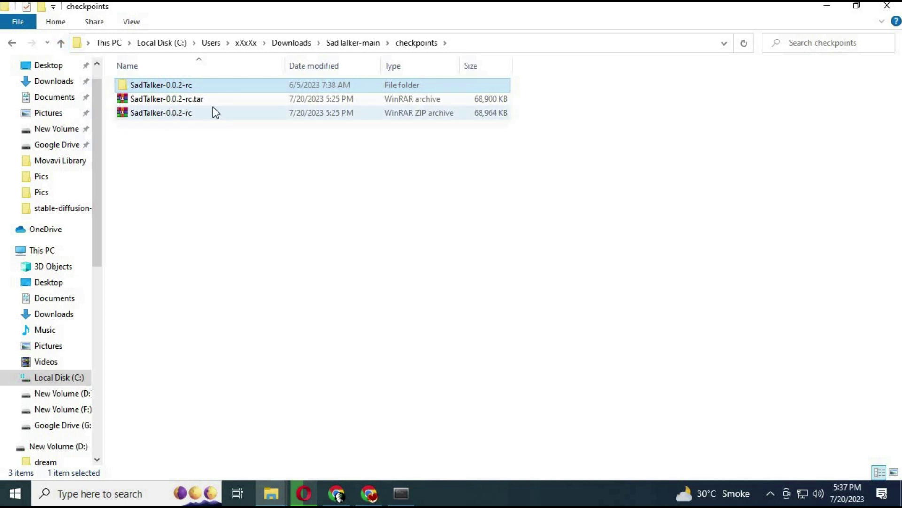
double_click(166, 88)
click(62, 43)
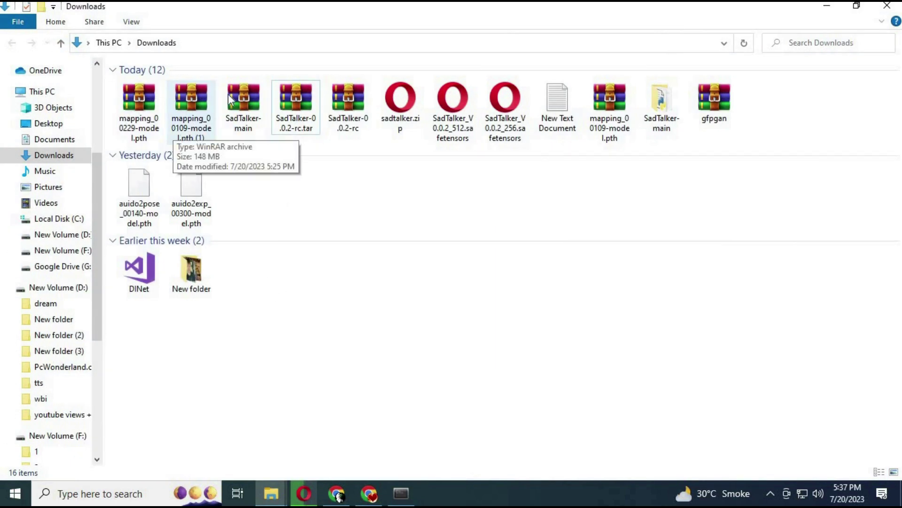
Copy the mapping_00229-model.pth and mapping_00109-model.pth (1) archives from Downloads into the checkpoints folder.
right_click(134, 101)
click(208, 338)
mouse_move(271, 494)
click(266, 432)
key(ctrl+v)
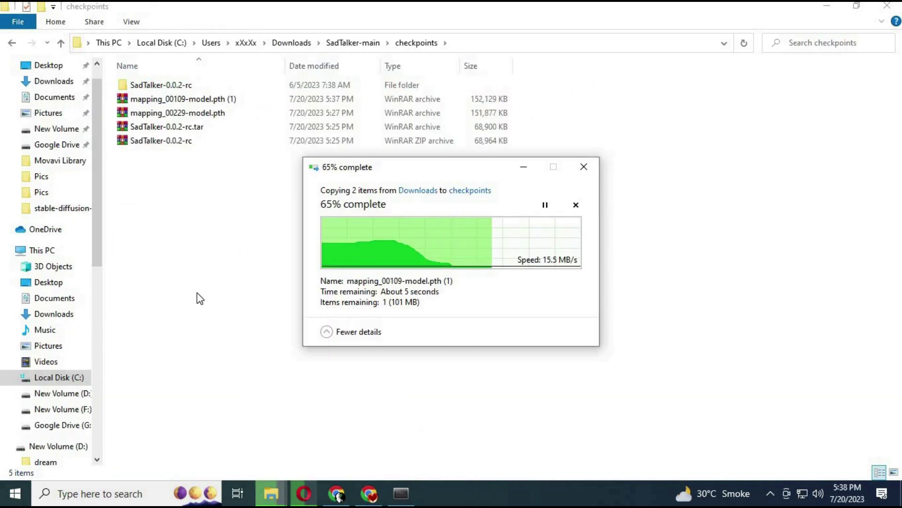
Rename the mapping_00109-model.pth (1) archive in the checkpoints folder as mapping_00109-model.pth.
click(193, 99)
key(F2)
key(End)
key(BackSpace)
key(BackSpace)
key(BackSpace)
key(BackSpace)
key(Return)
Extract the mapping_00109-model.pth archive in place and rename the resulting archive folder as mapping_00109-model.pth.
right_click(172, 100)
click(238, 174)
key(F2)
right_click(181, 113)
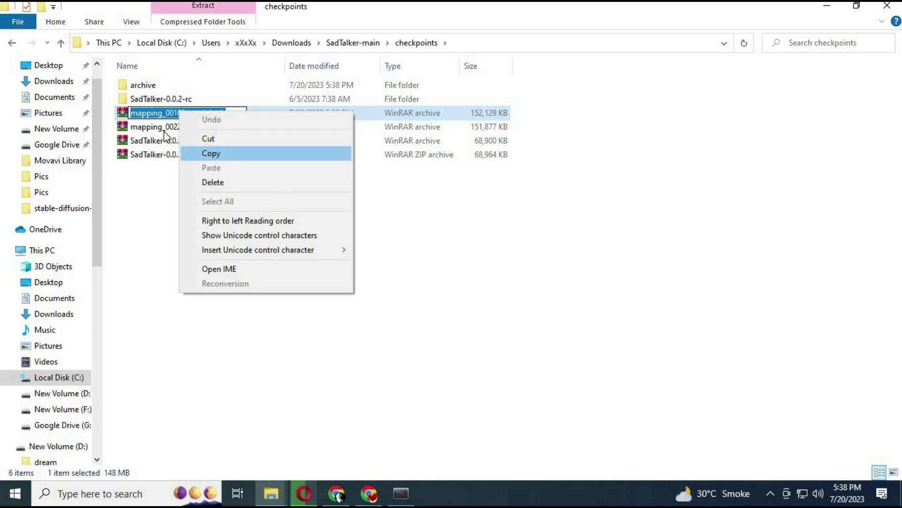
click(211, 125)
click(143, 85)
key(F2)
key(ctrl+v)
key(Return)
Copy the name of the mapping_00229-model.pth archive and rename its extracted archive folder as mapping_00229-model.pth.
click(197, 127)
key(F2)
key(ctrl+c)
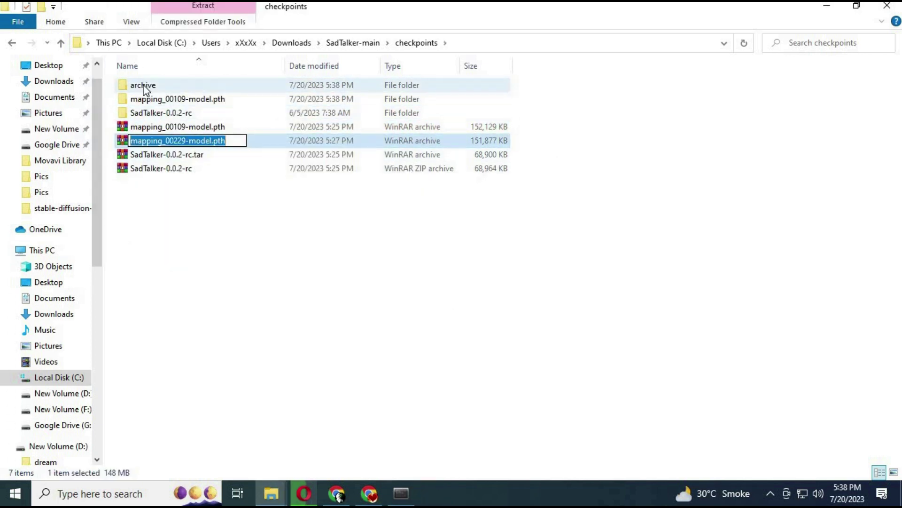
click(141, 84)
key(F2)
key(ctrl+v)
key(Return)
Copy SadTalker_V0.0.2_256.safetensors and SadTalker_V0.0.2_512.safetensors from the Checkpoints folder of SadTalker on drive F:.
click(304, 493)
click(834, 40)
key(alt+Tab)
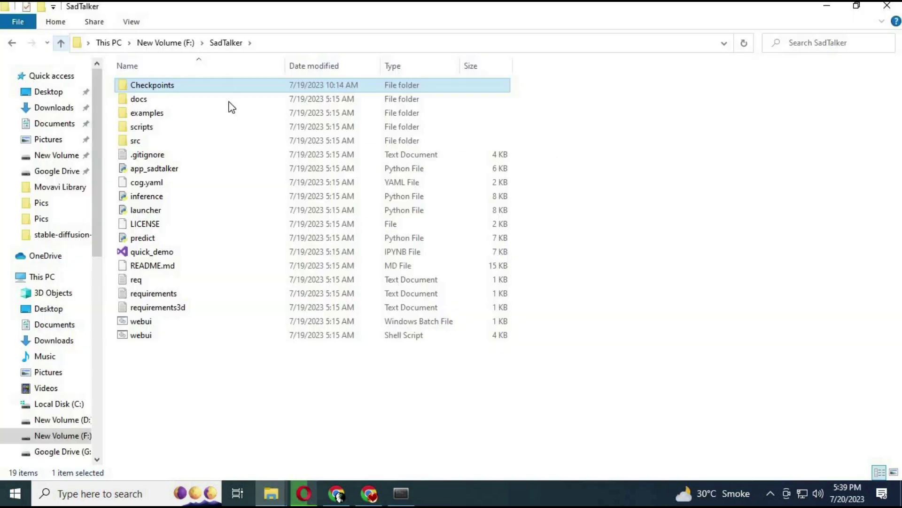
double_click(185, 84)
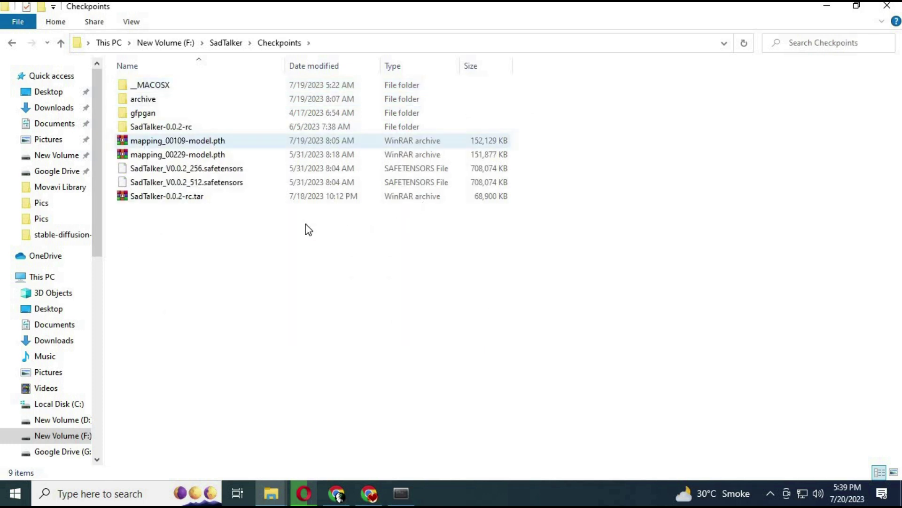
click(258, 186)
ctrl+click(234, 170)
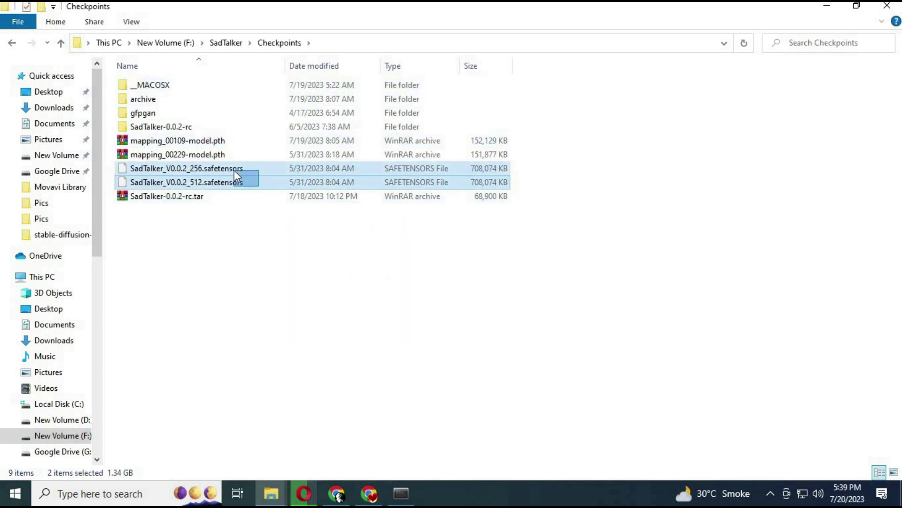
right_click(235, 172)
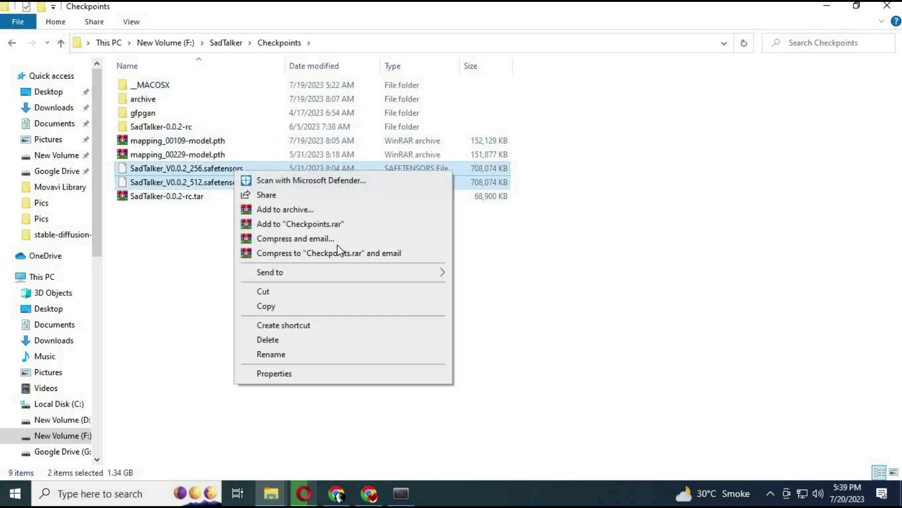
click(309, 309)
Switch to Opera and cancel the unfinished downloads of the SadTalker_V0.0.2 safetensors files.
click(827, 6)
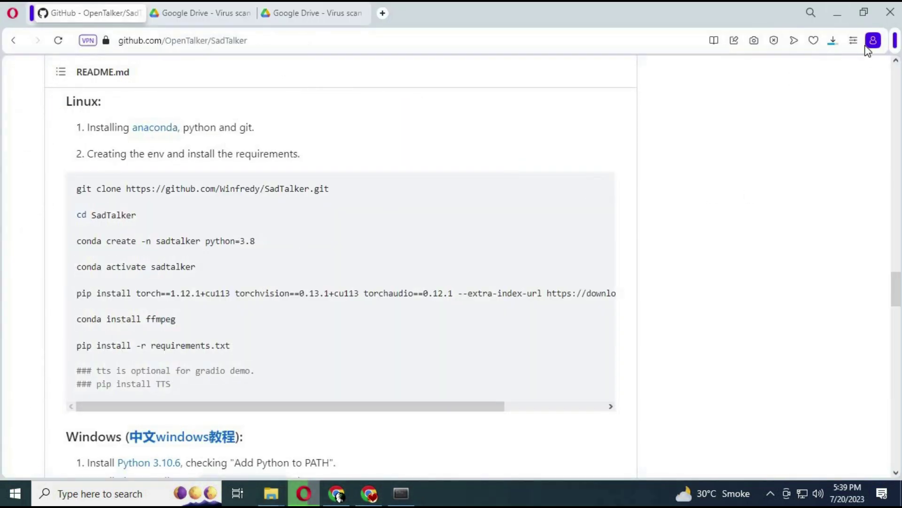
click(833, 40)
click(856, 388)
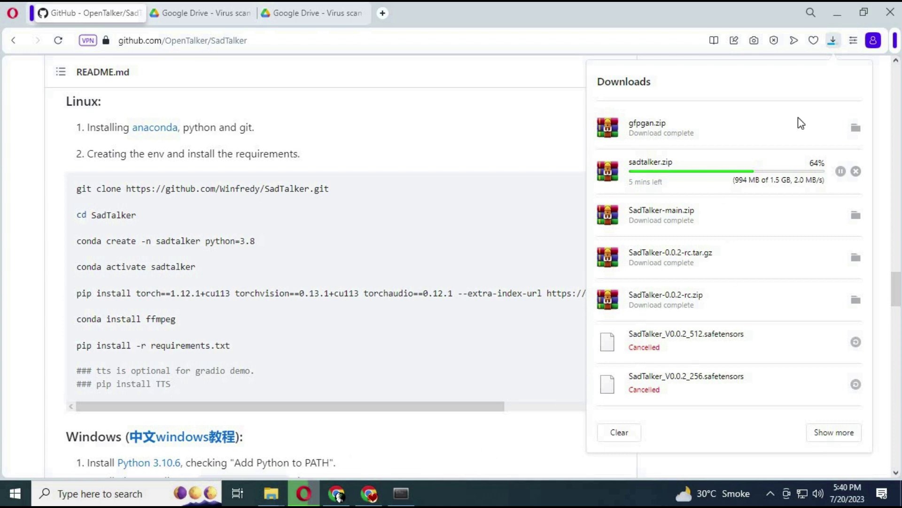
Return to File Explorer and paste the two copied safetensors files into SadTalker-main's checkpoints folder.
mouse_move(271, 494)
click(292, 454)
right_click(248, 241)
click(228, 328)
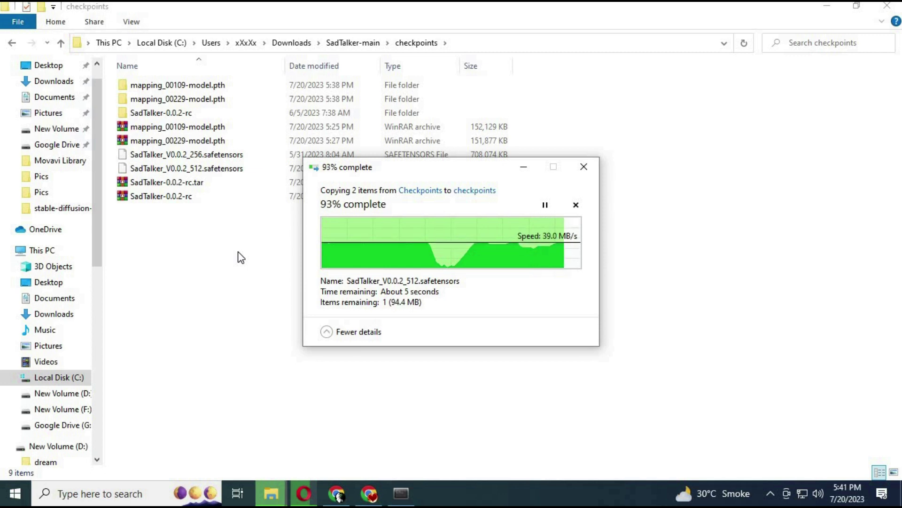
click(246, 244)
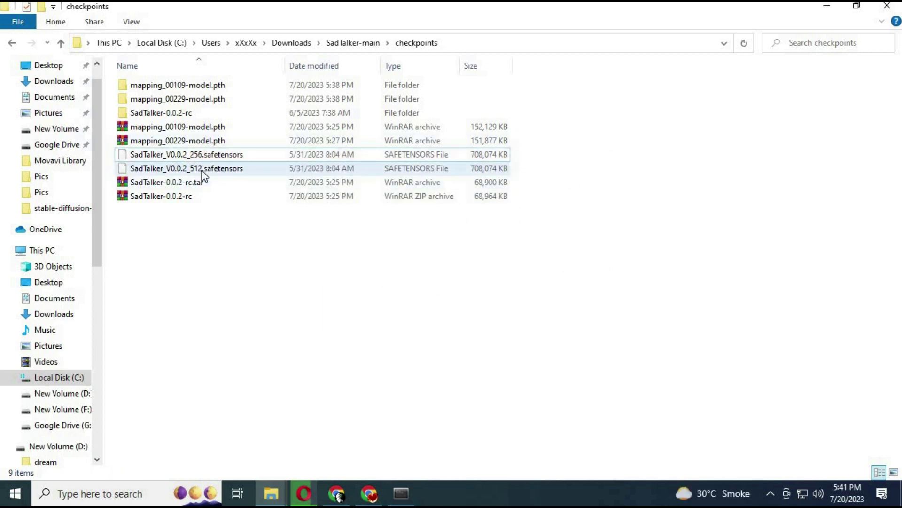
Locate the downloaded gfpgan and sadtalker archives, bring them into SadTalker-main's checkpoints folder and extract them there.
key(alt+Tab)
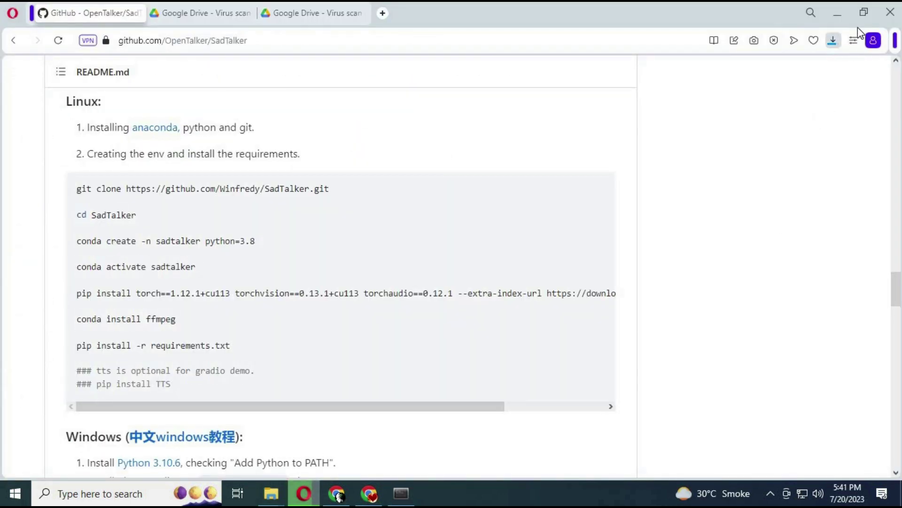
click(833, 41)
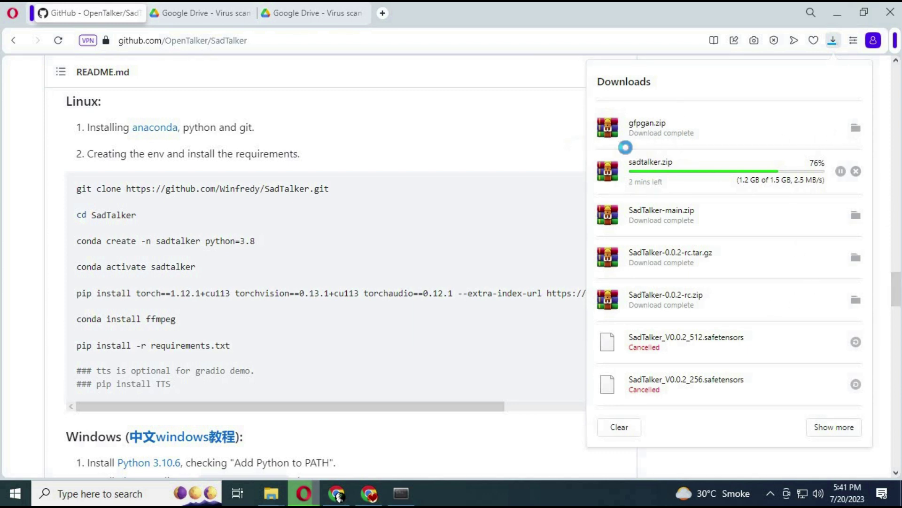
key(alt+Tab)
right_click(258, 157)
key(Escape)
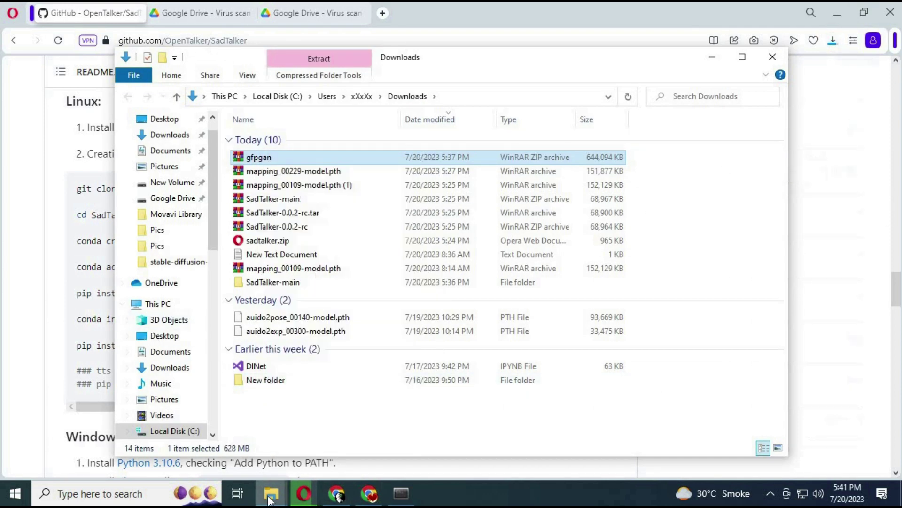
click(270, 494)
right_click(196, 292)
click(230, 147)
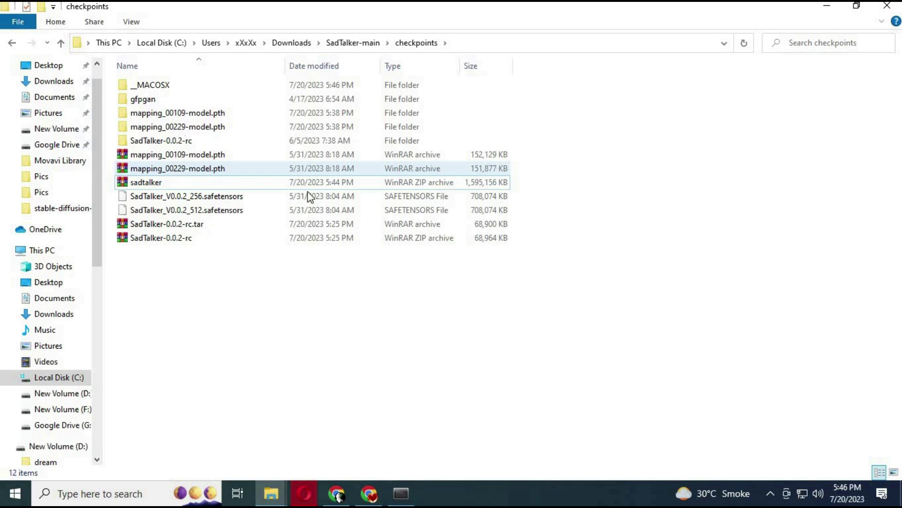
Leave the checkpoints folder, switch to Anaconda Prompt and run webui.bat from the SadTalker-main folder.
click(62, 44)
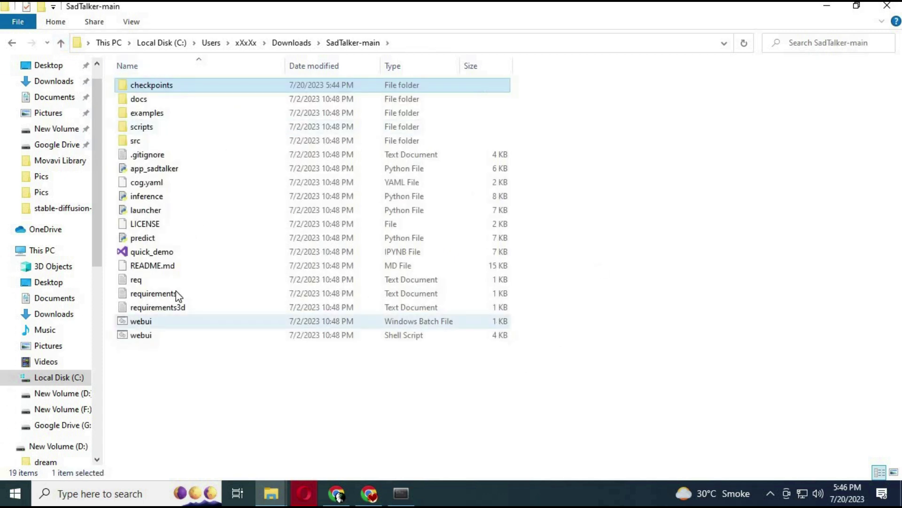
double_click(171, 90)
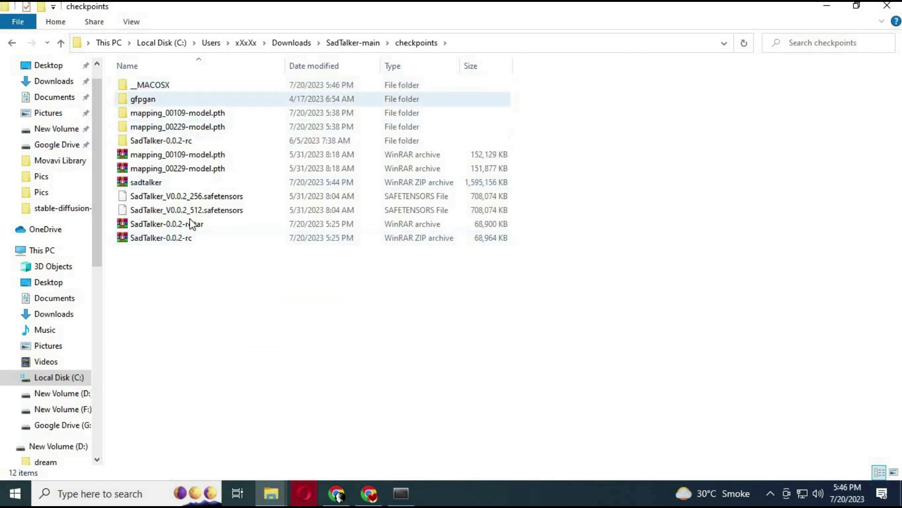
click(66, 46)
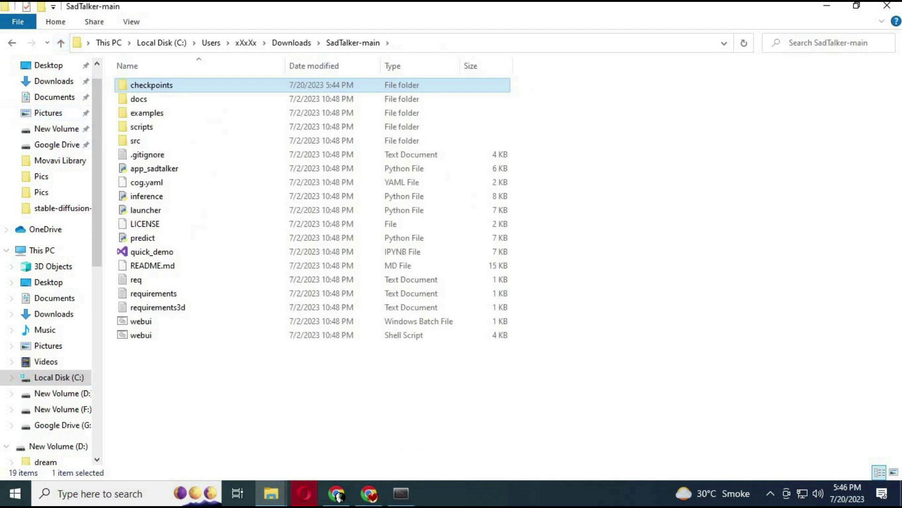
click(401, 494)
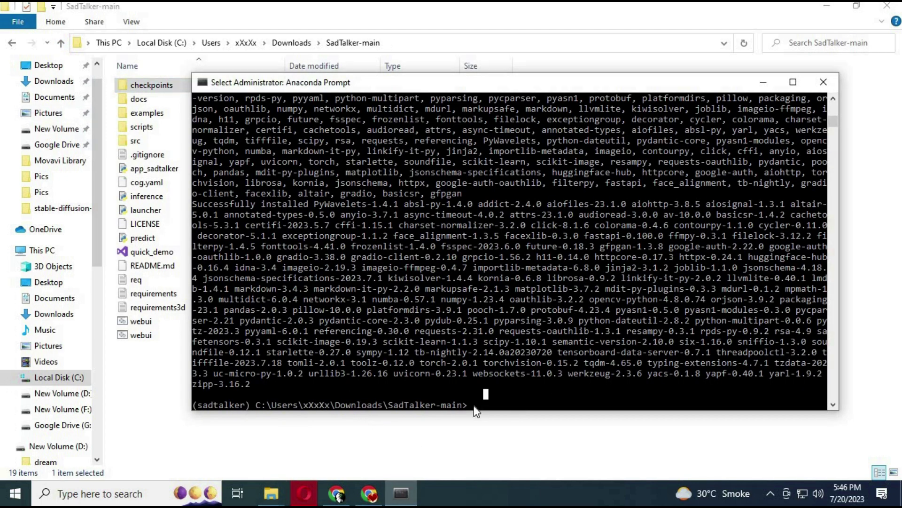
text(webui.bat)
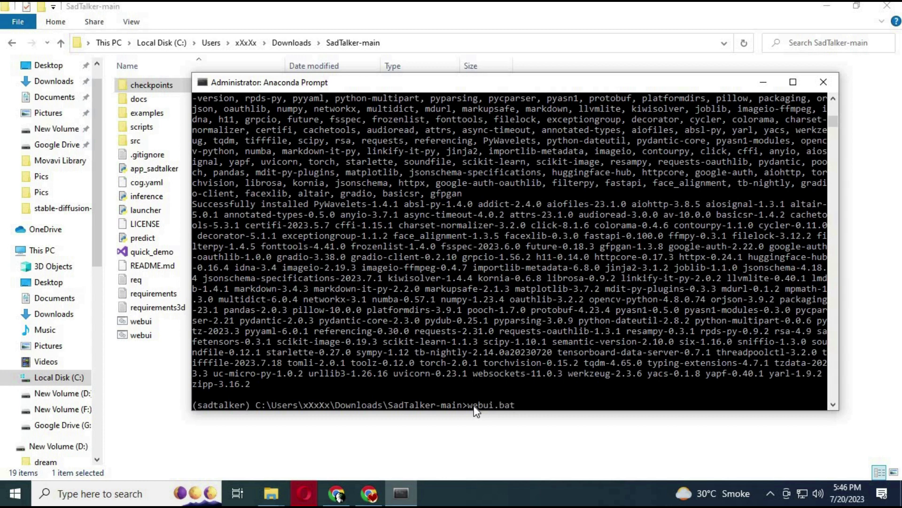
key(Return)
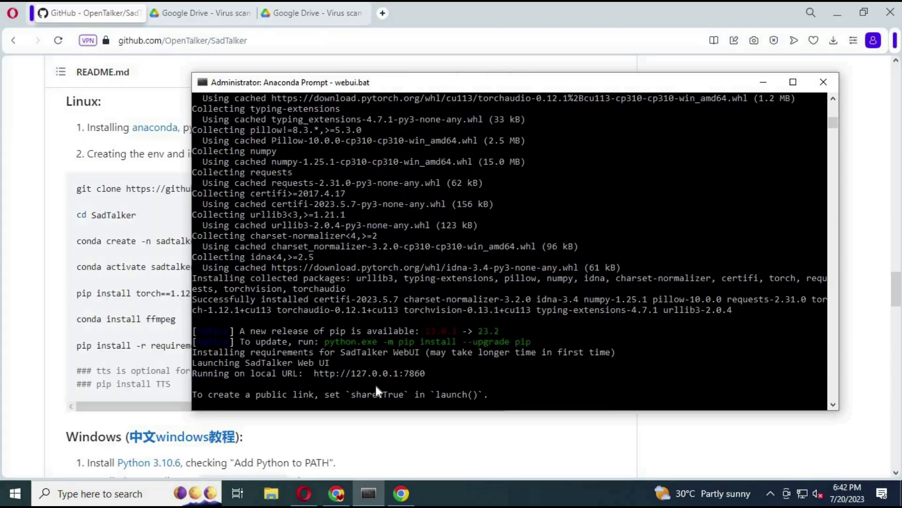
drag(427, 373, 315, 376)
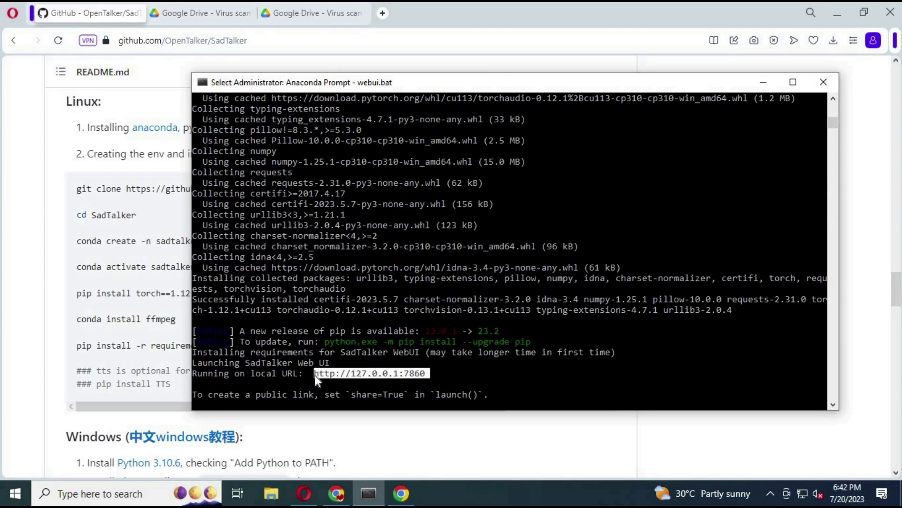
key(ctrl+c)
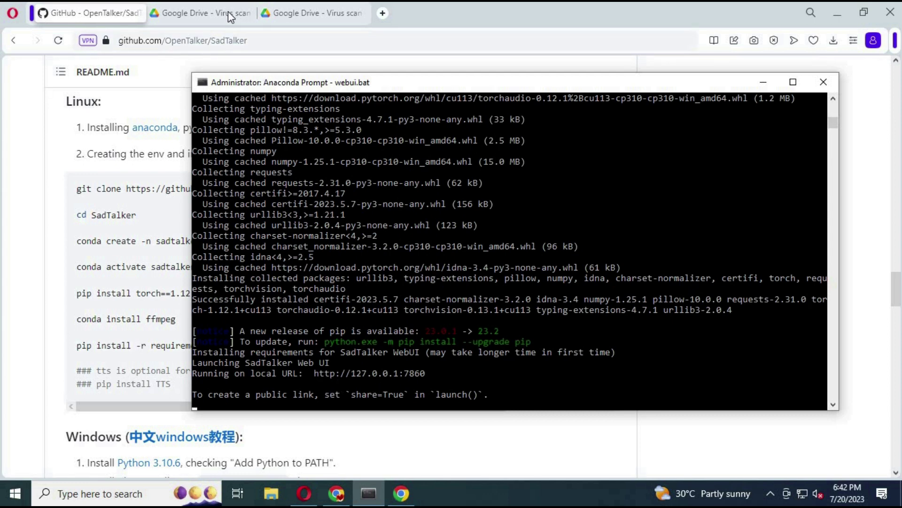
click(206, 57)
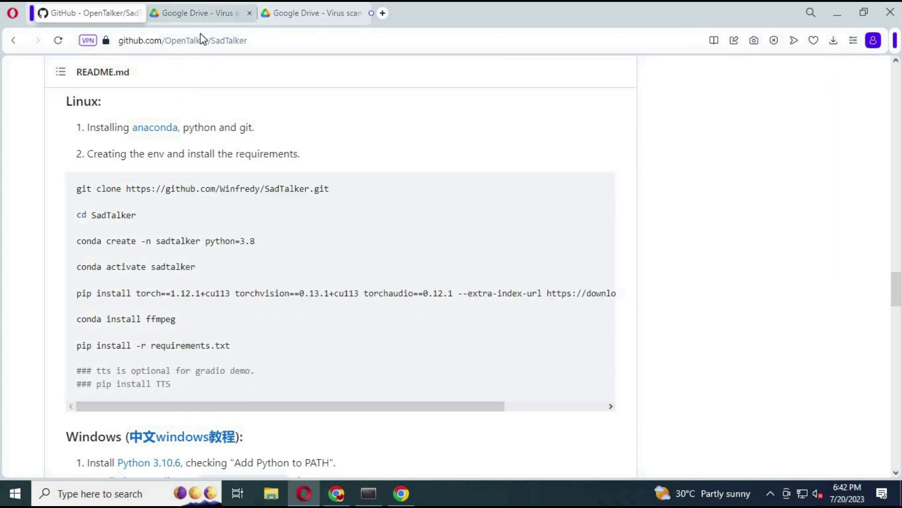
click(208, 10)
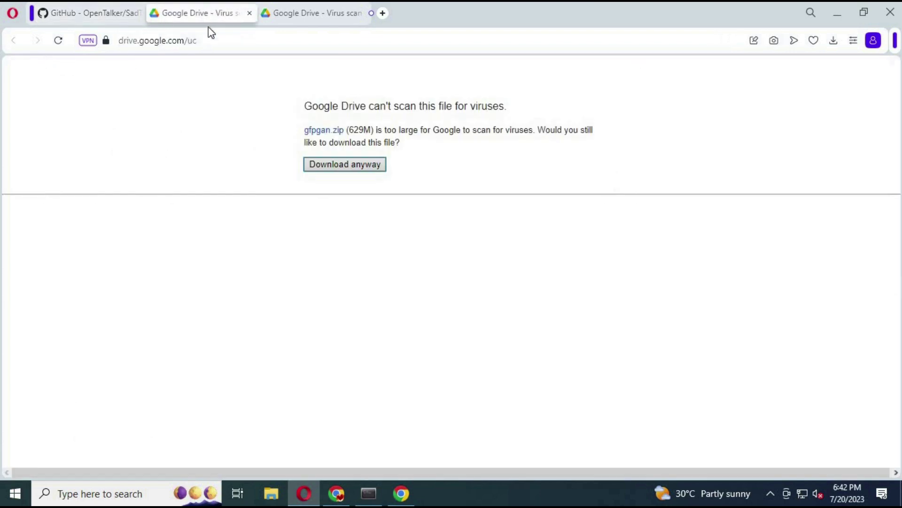
click(205, 38)
right_click(205, 40)
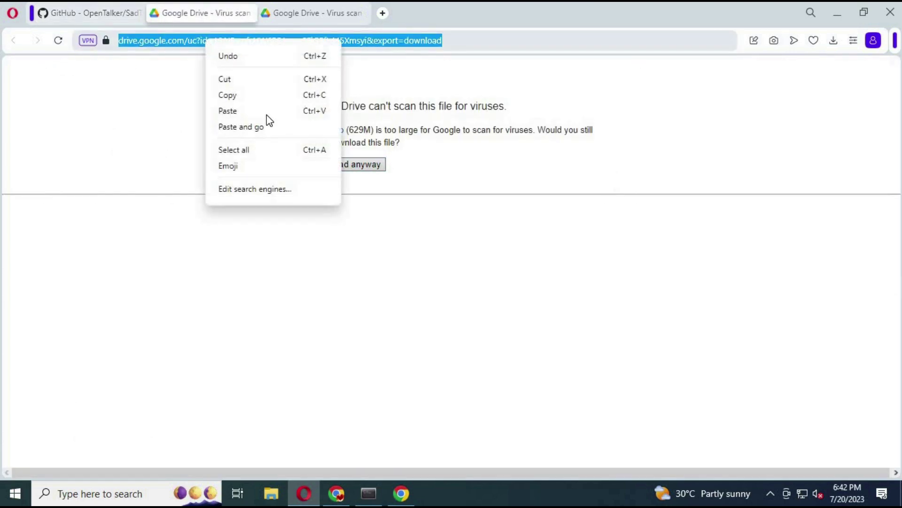
click(266, 113)
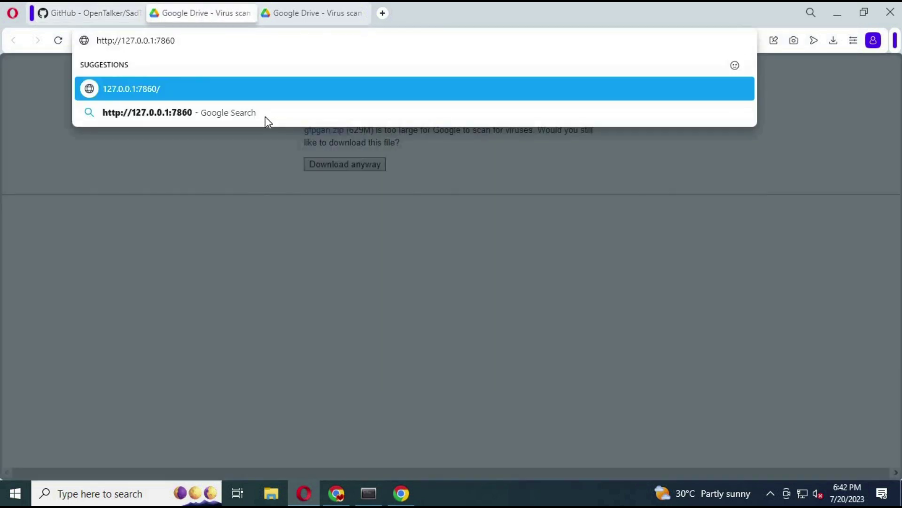
key(Return)
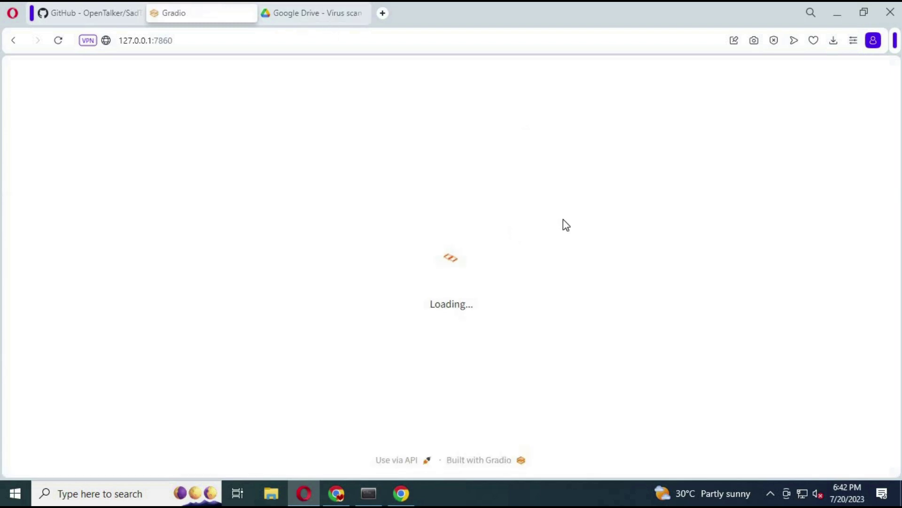